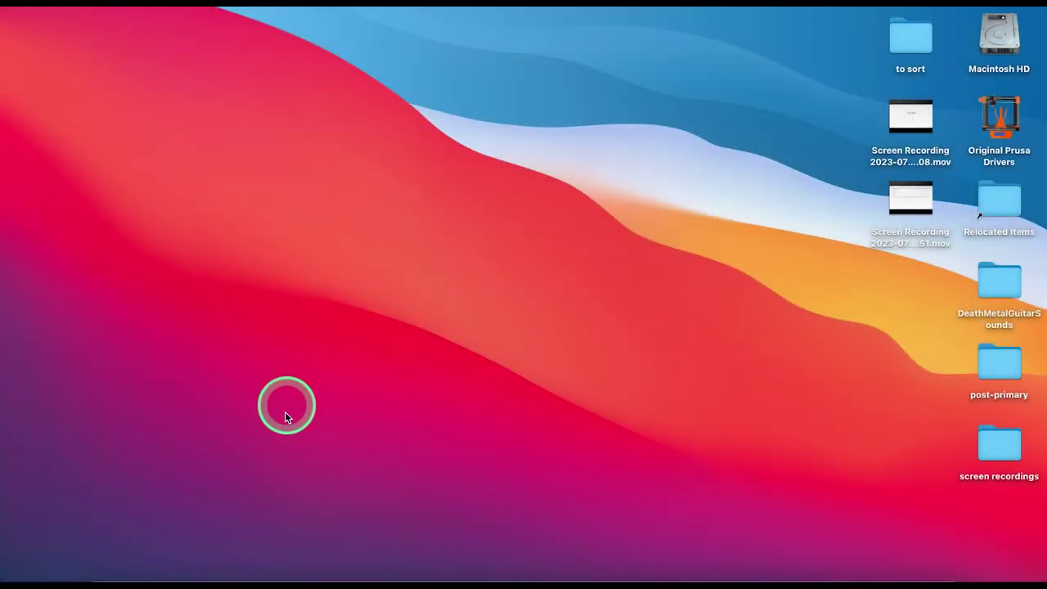
Search Chrome for 'prusa slicer download' and find the PrusaSlicer 2.6.0 download page on prusa3d.com.
click(253, 577)
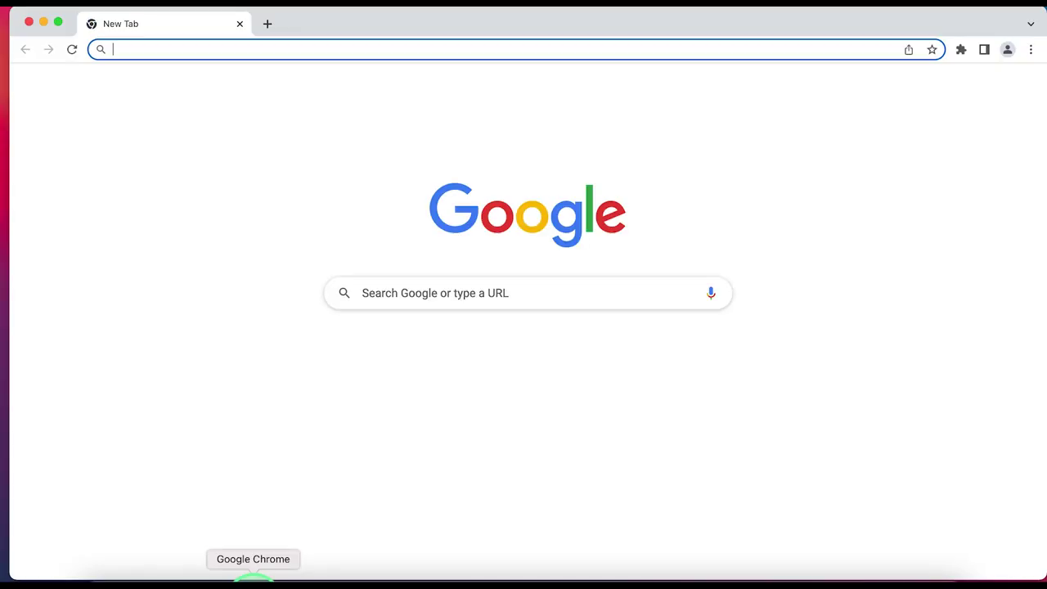
text(prusa slicer download)
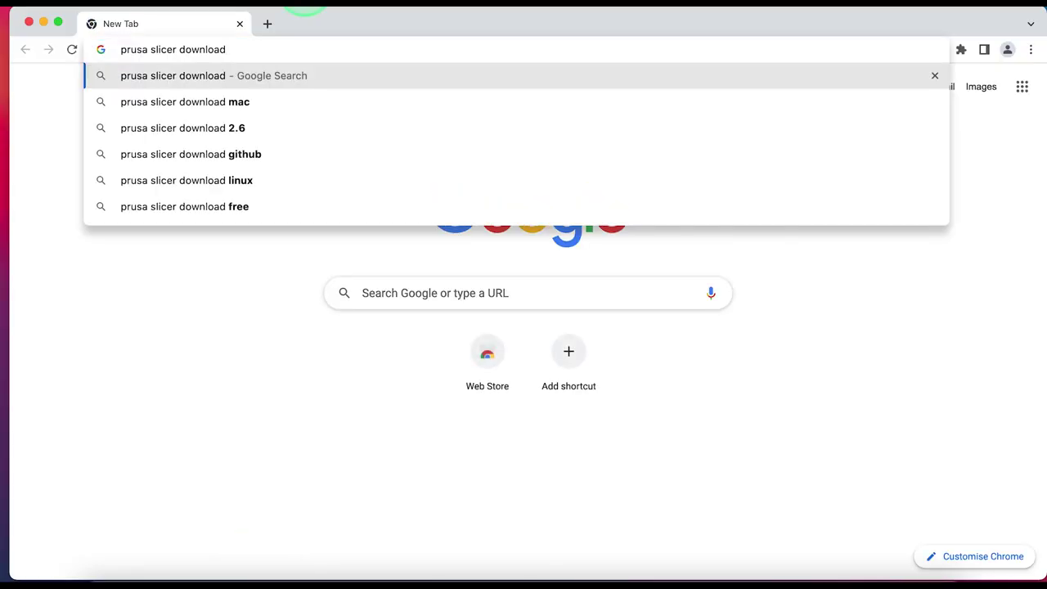
key(Return)
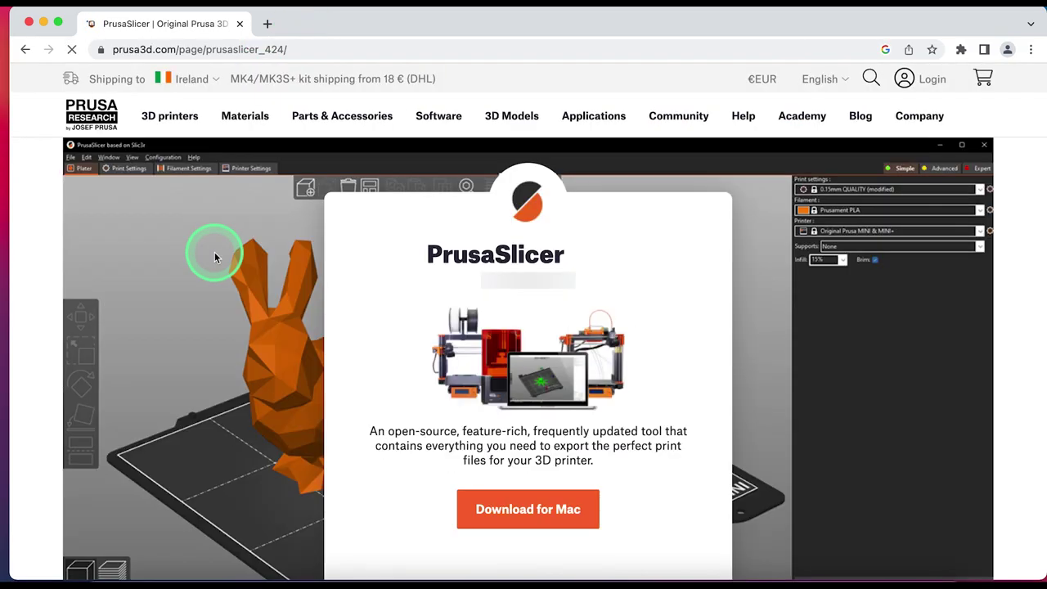
scroll(309, 409, down, 1)
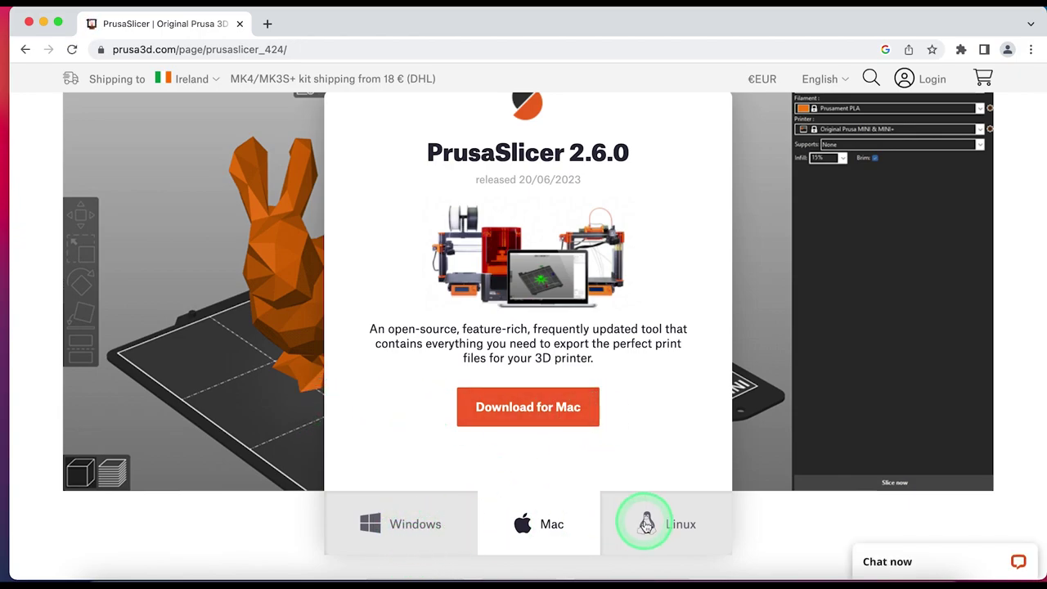
Download PrusaSlicer for Mac, close the newsletter popup, and select prusa3d_mac_2_6_0.dmg in Downloads.
click(533, 417)
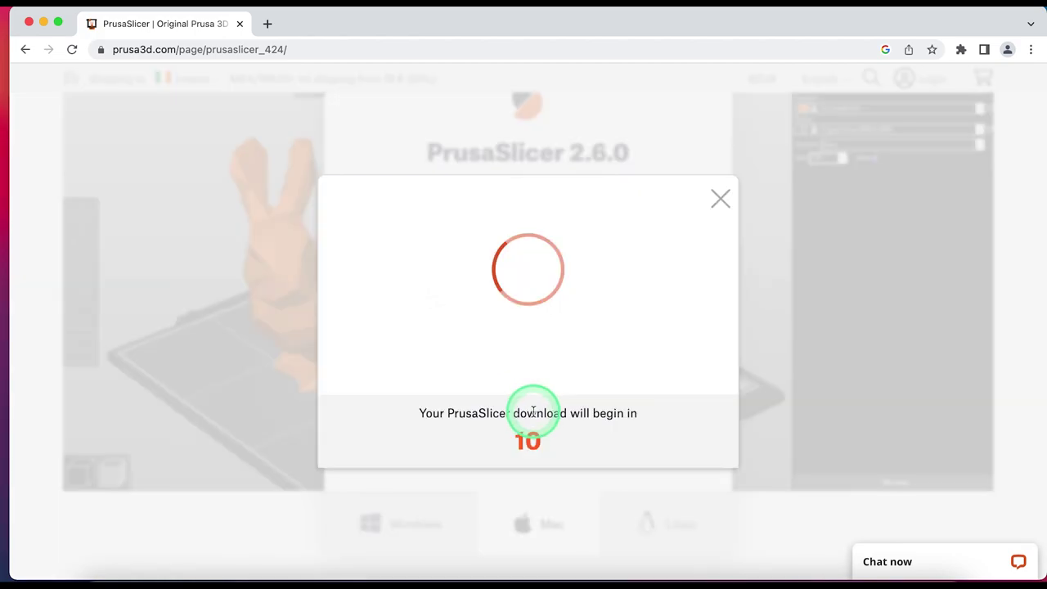
click(523, 287)
click(499, 426)
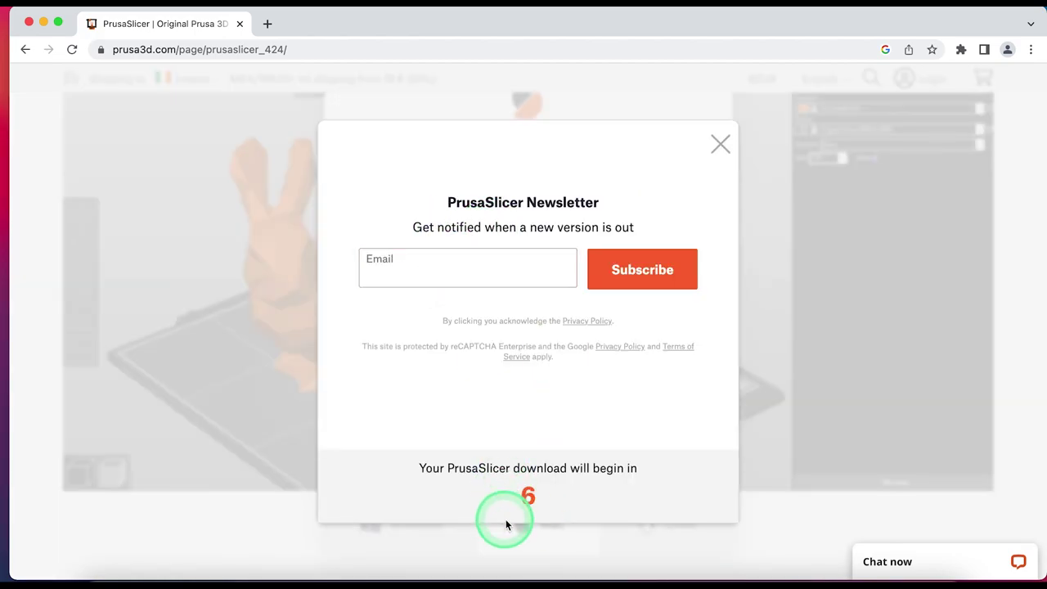
click(721, 144)
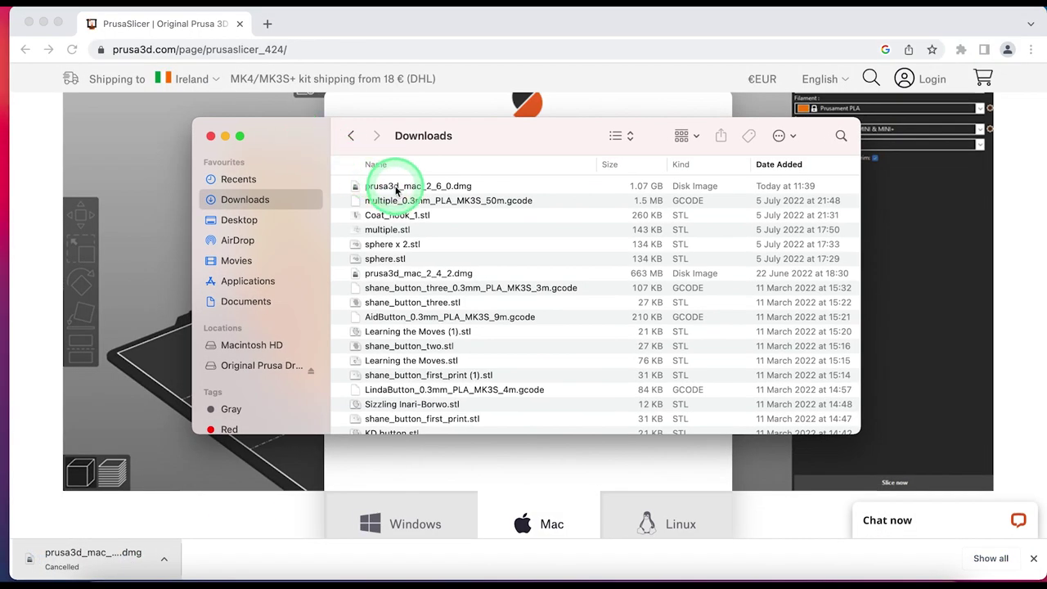
click(398, 188)
Copy Original Prusa Drivers from prusa3d_mac_2_6_0.dmg into Applications, replacing the old folder.
double_click(398, 187)
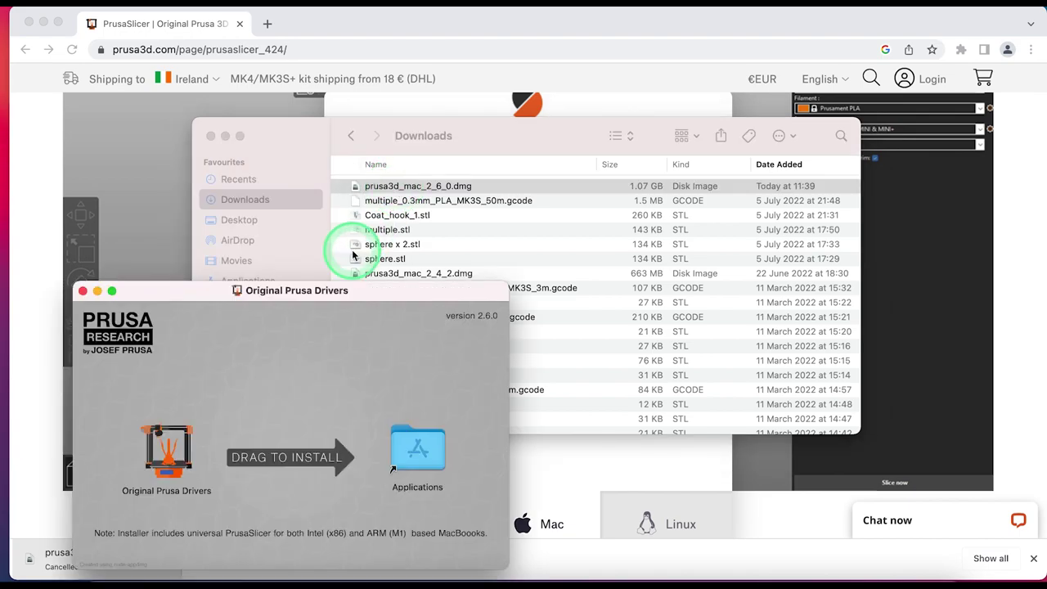
drag(161, 448, 417, 458)
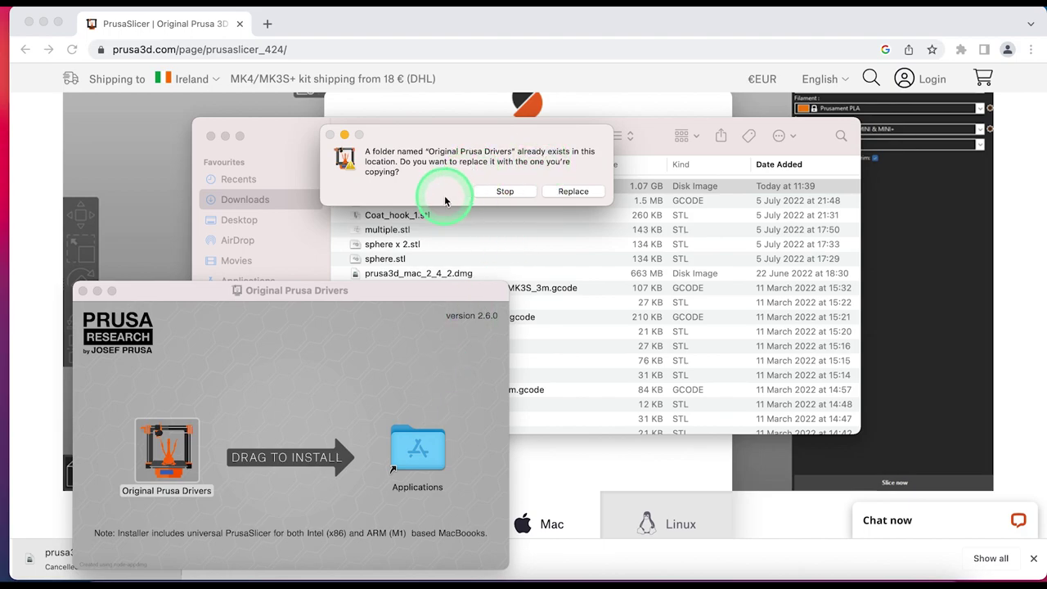
click(571, 191)
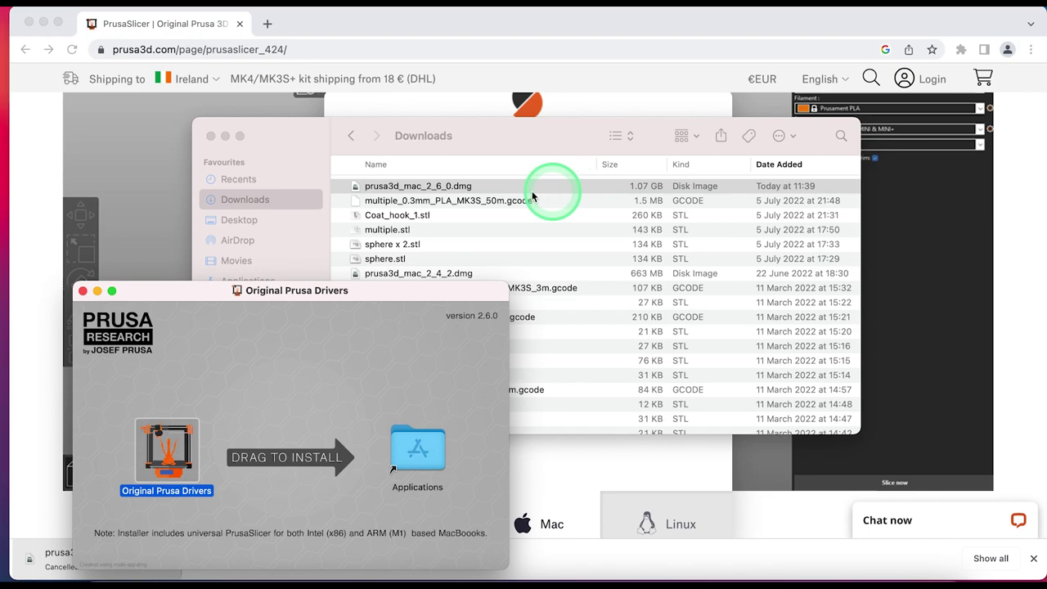
Open PrusaSlicer from Applications > Original Prusa Drivers and confirm opening the downloaded app.
click(302, 154)
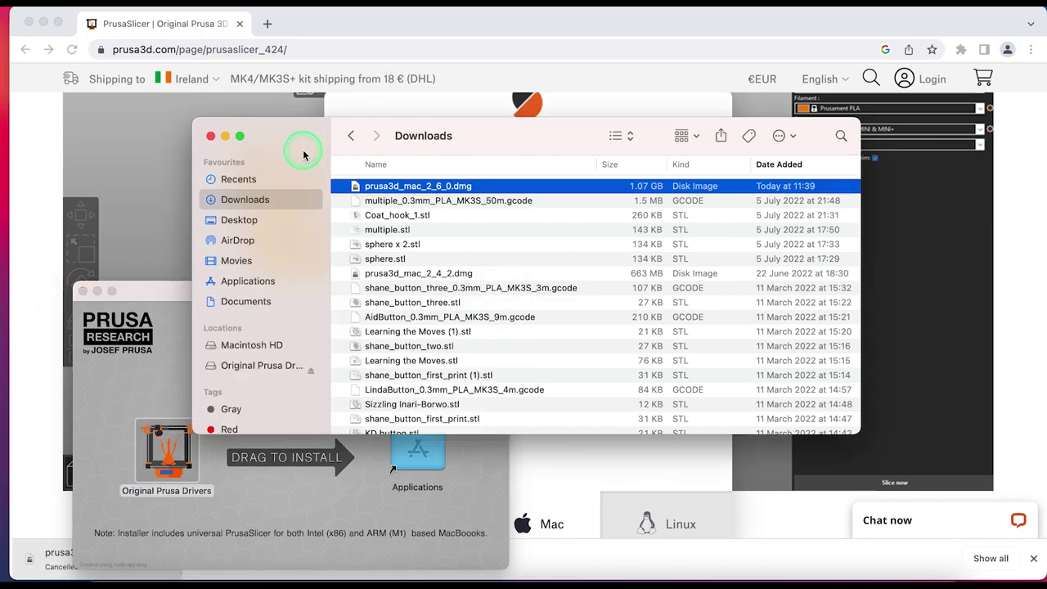
click(249, 280)
scroll(463, 249, up, 3)
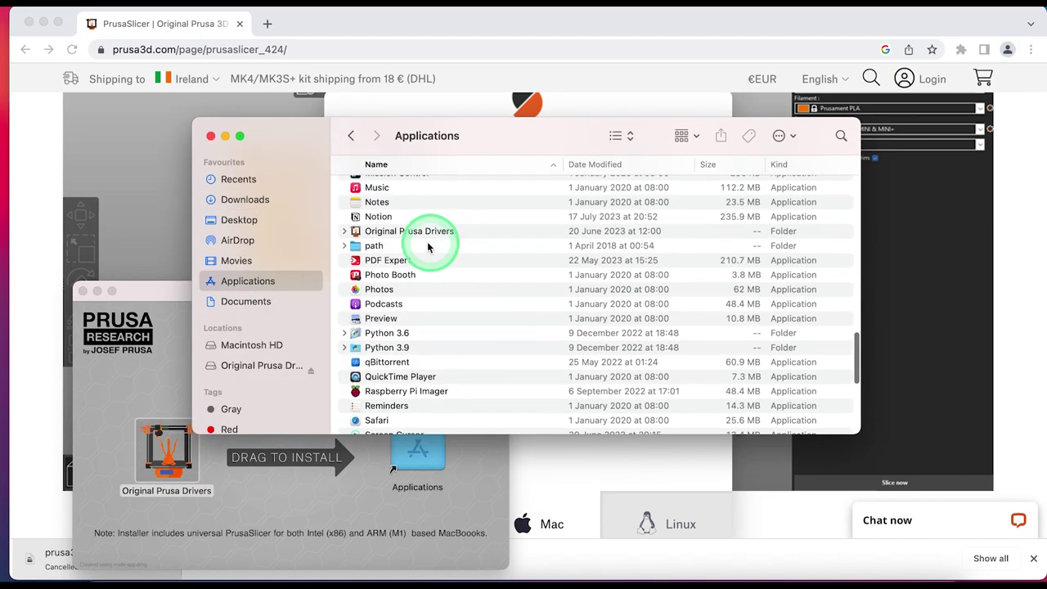
click(346, 231)
click(343, 230)
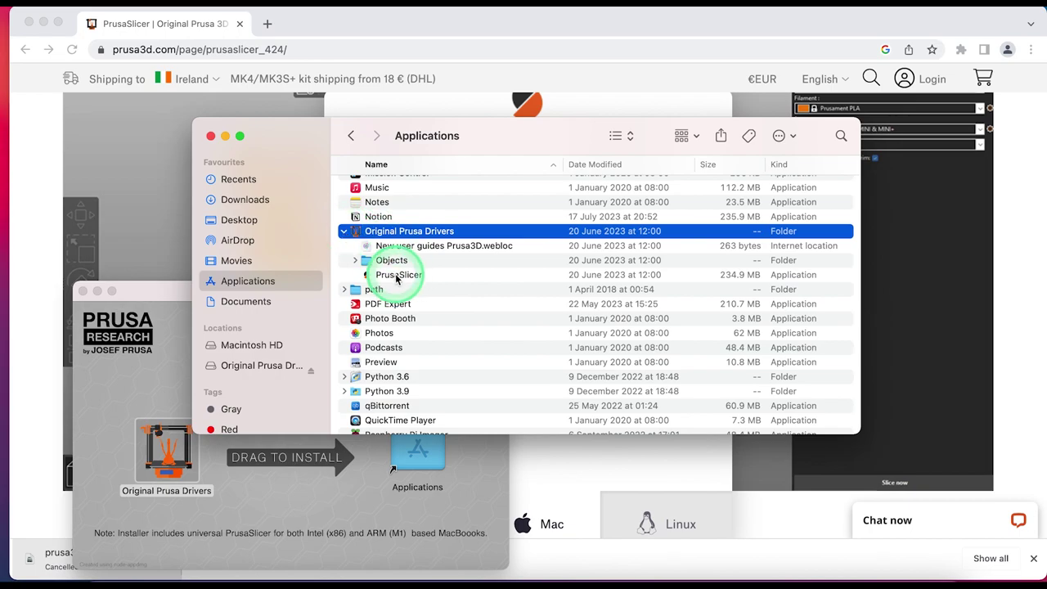
drag(397, 278, 375, 274)
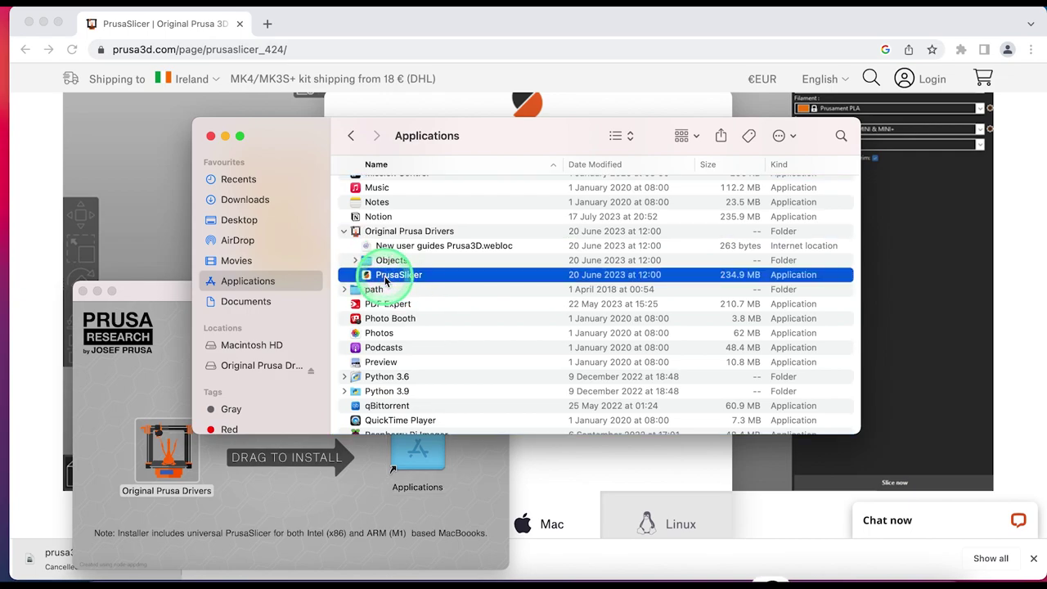
double_click(375, 274)
click(556, 255)
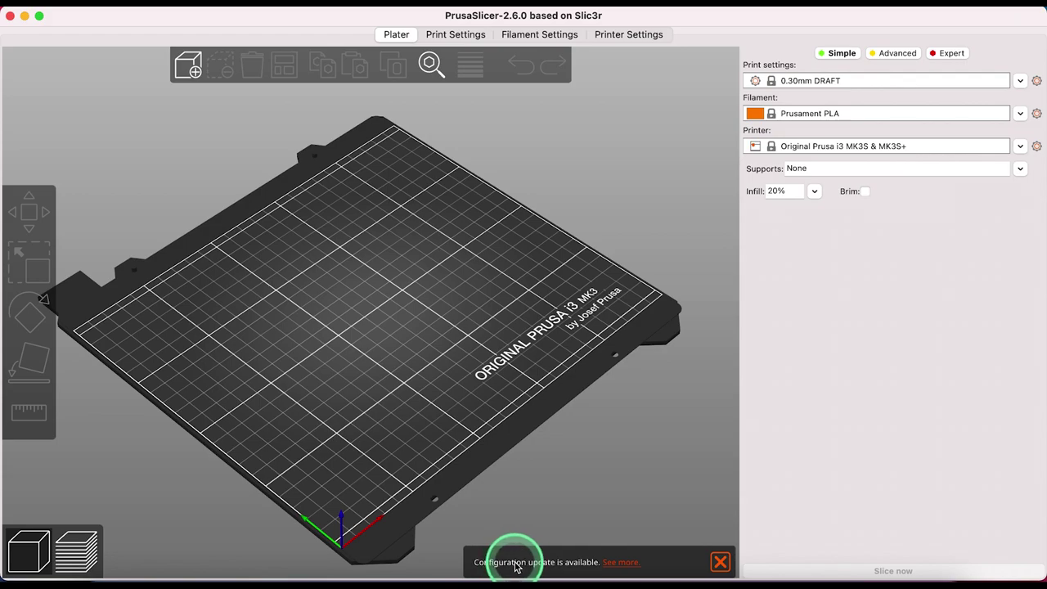
Review the pending configuration update details and install Prusa Research 1.9.3.
click(621, 563)
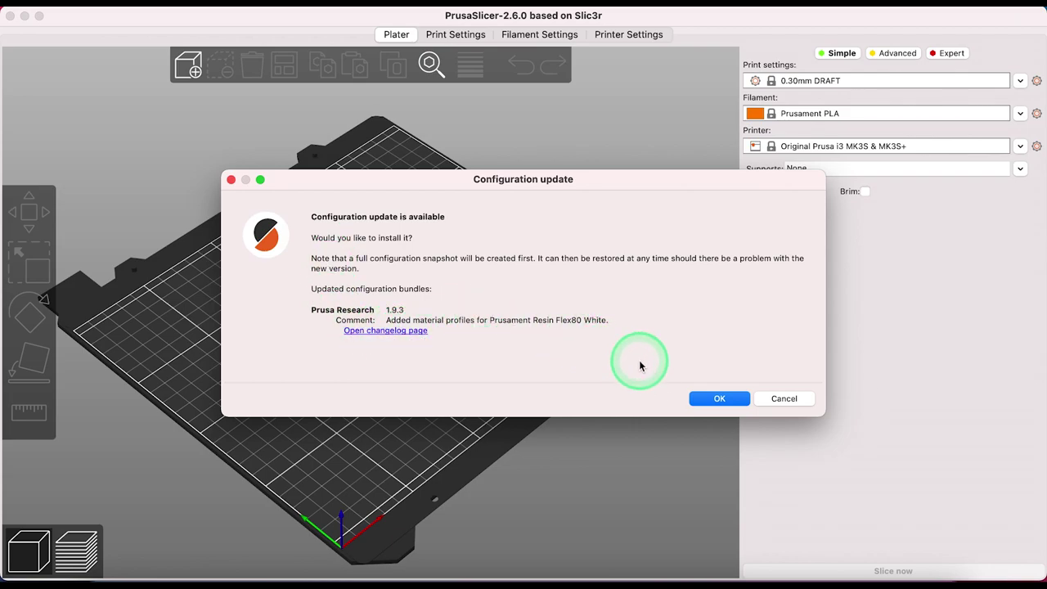
click(710, 399)
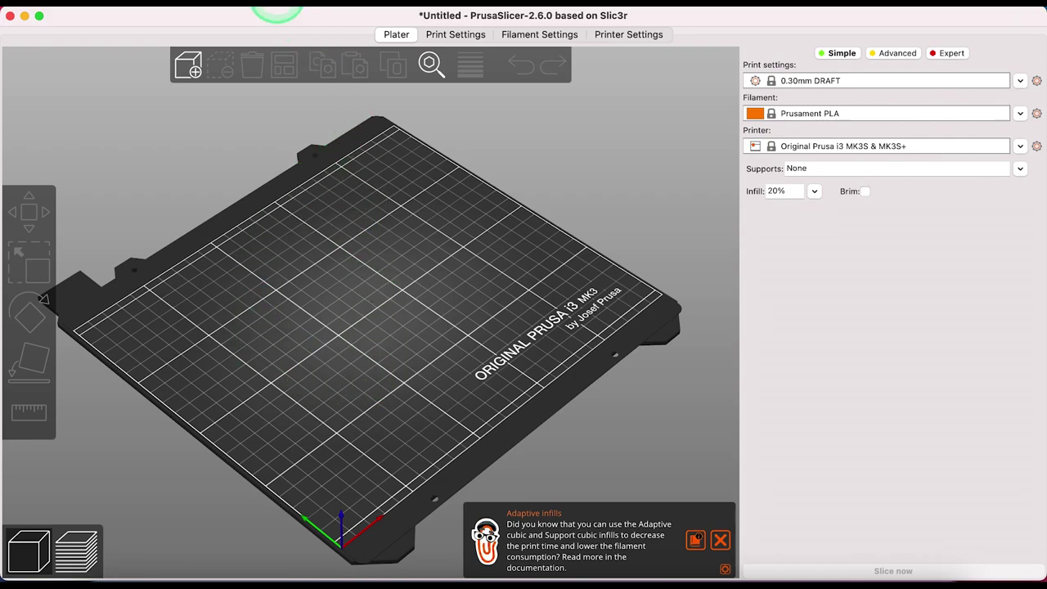
click(276, 7)
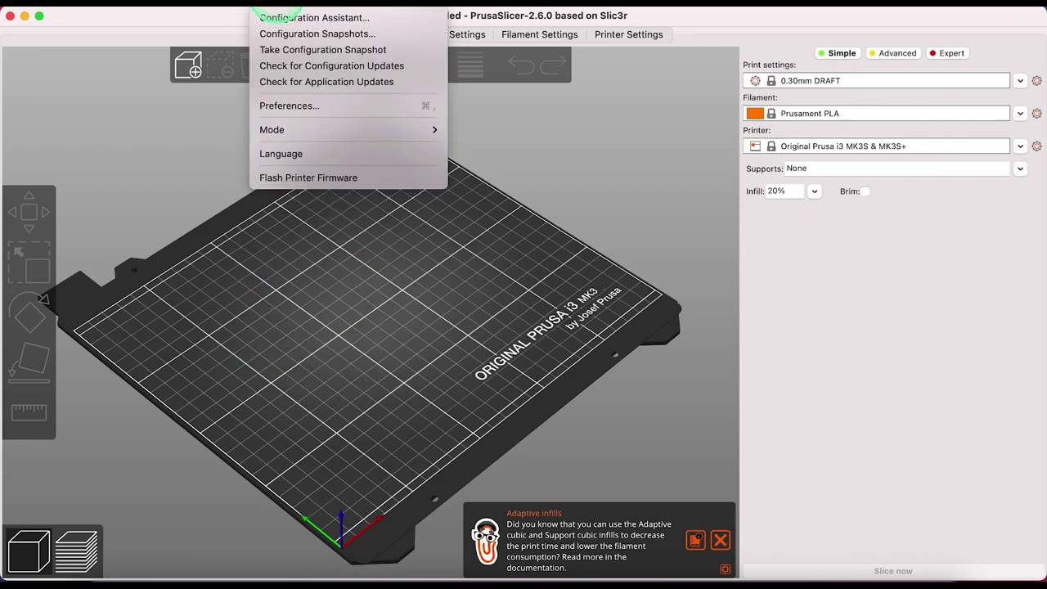
In the Configuration Assistant, add the MINI & MINI+ 0.4 mm nozzle alongside MK3S & MK3S+ 0.4 mm.
click(287, 20)
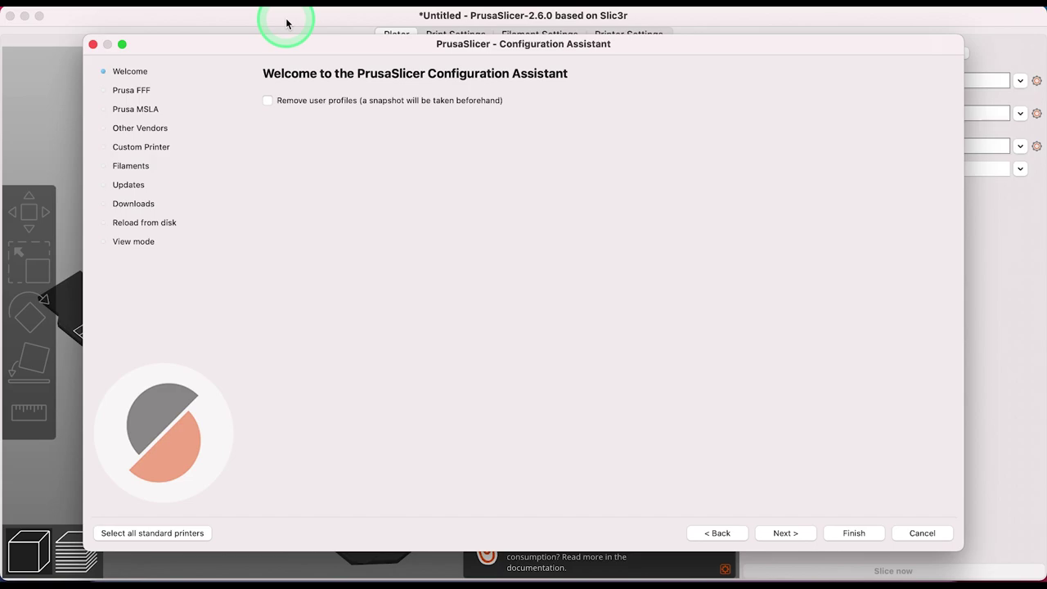
click(770, 535)
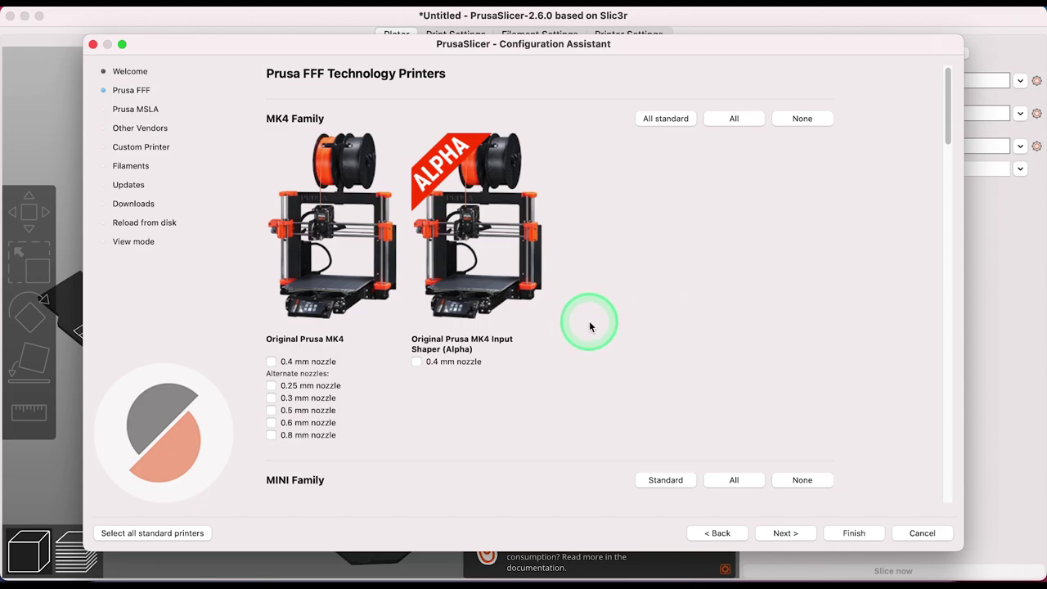
scroll(589, 326, down, 5)
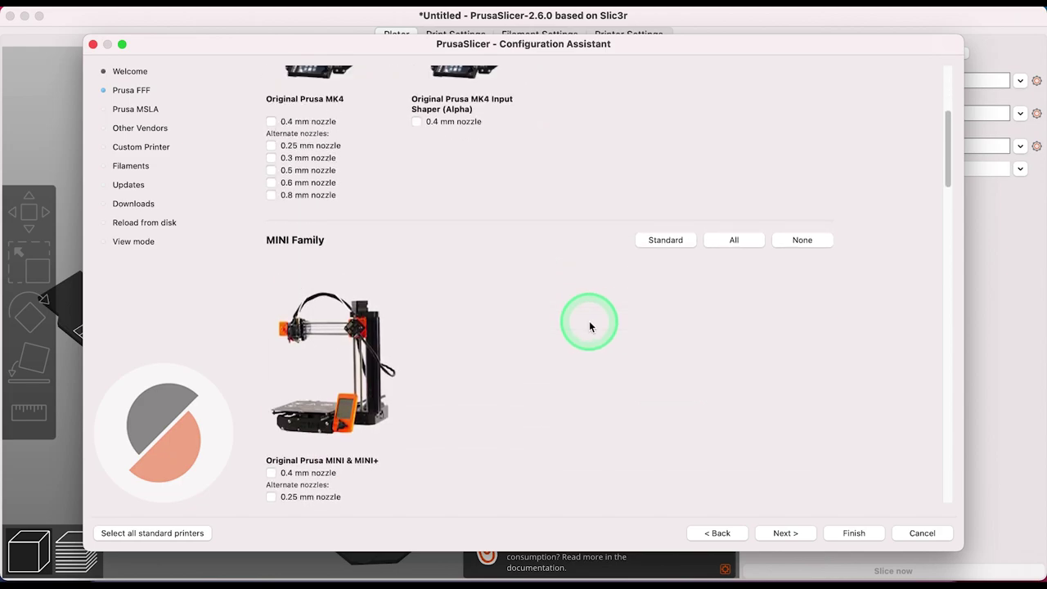
scroll(589, 324, down, 3)
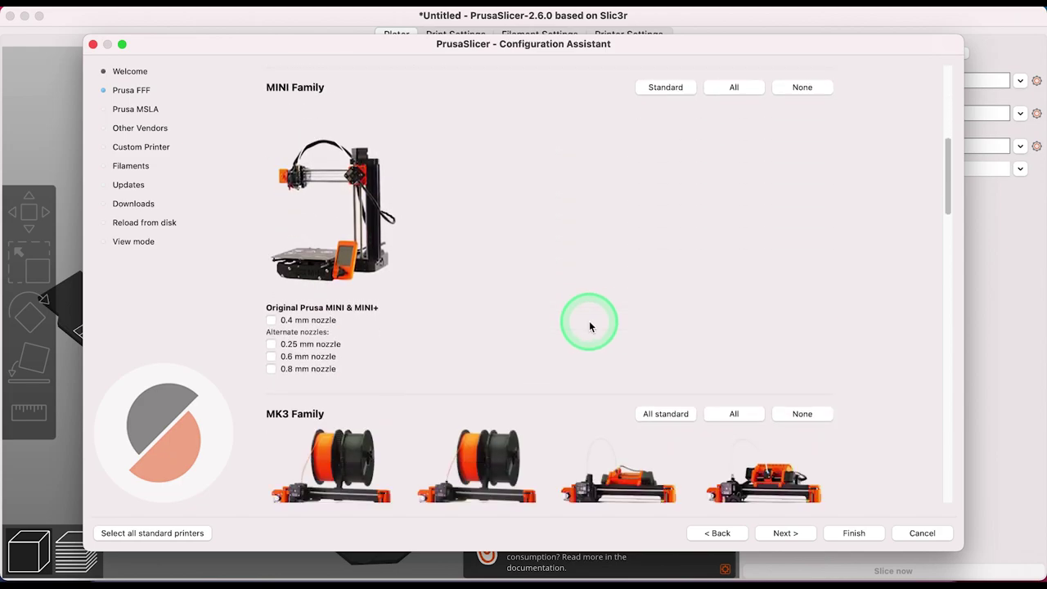
click(270, 319)
scroll(460, 300, down, 2)
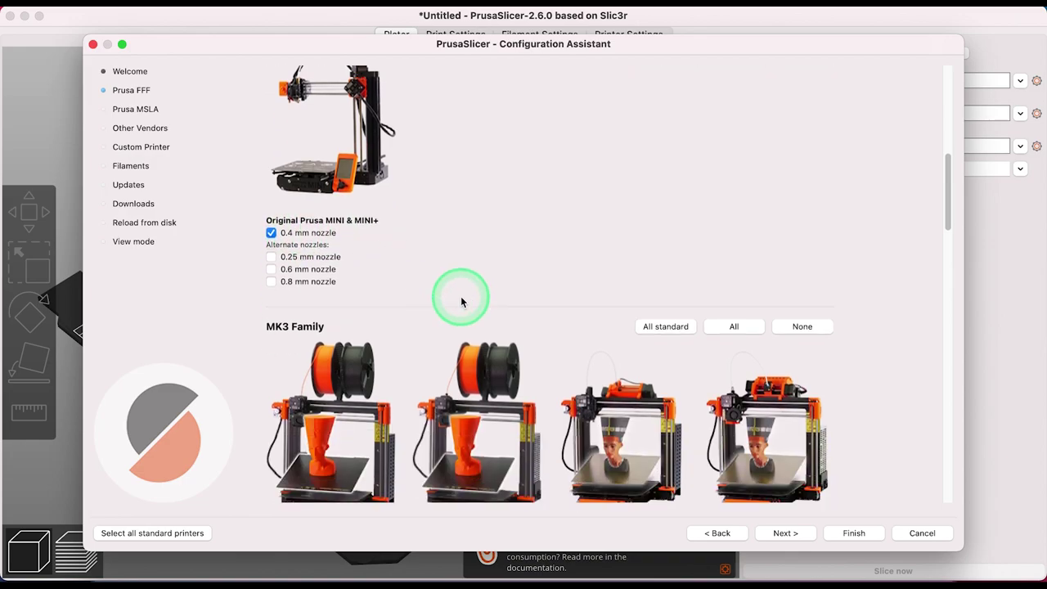
scroll(429, 254, down, 5)
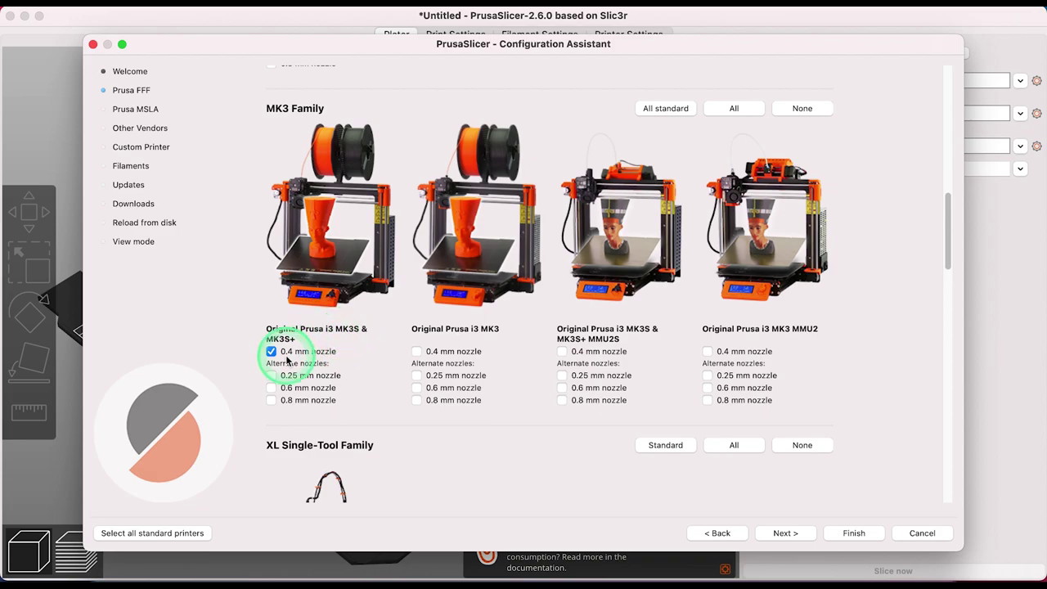
scroll(720, 466, up, 3)
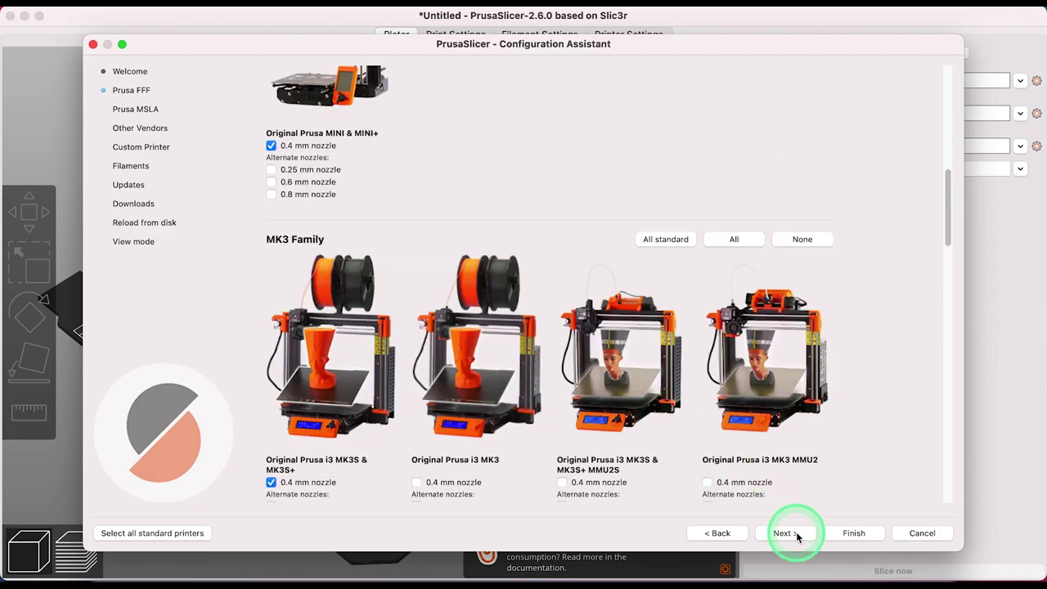
Tick Ultimaker under Other Vendors and keep the Ultimaker 2 0.4 mm nozzle model selected.
click(783, 533)
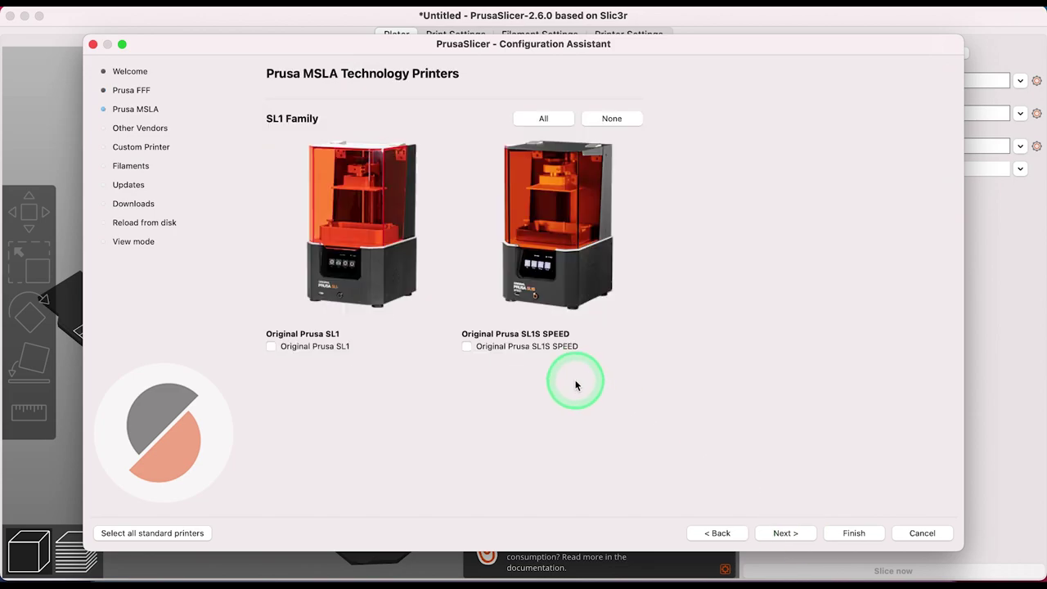
click(783, 533)
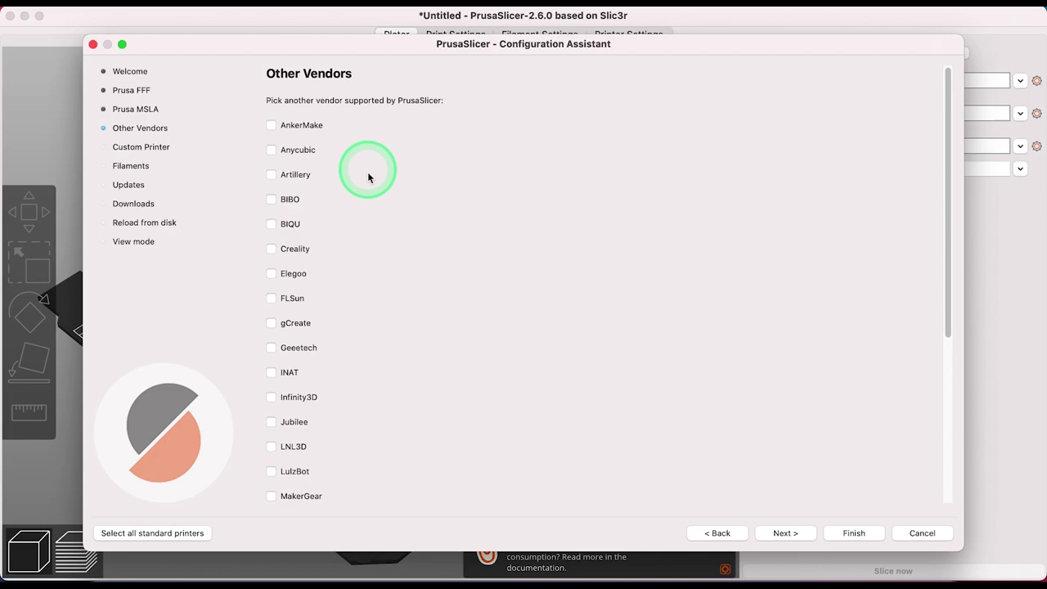
scroll(379, 289, down, 5)
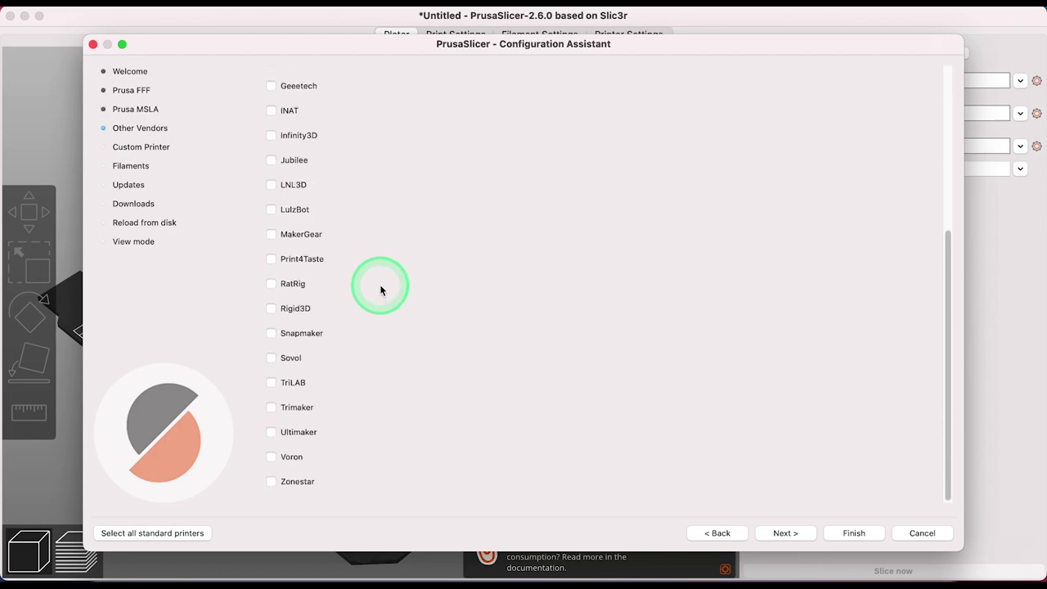
click(270, 432)
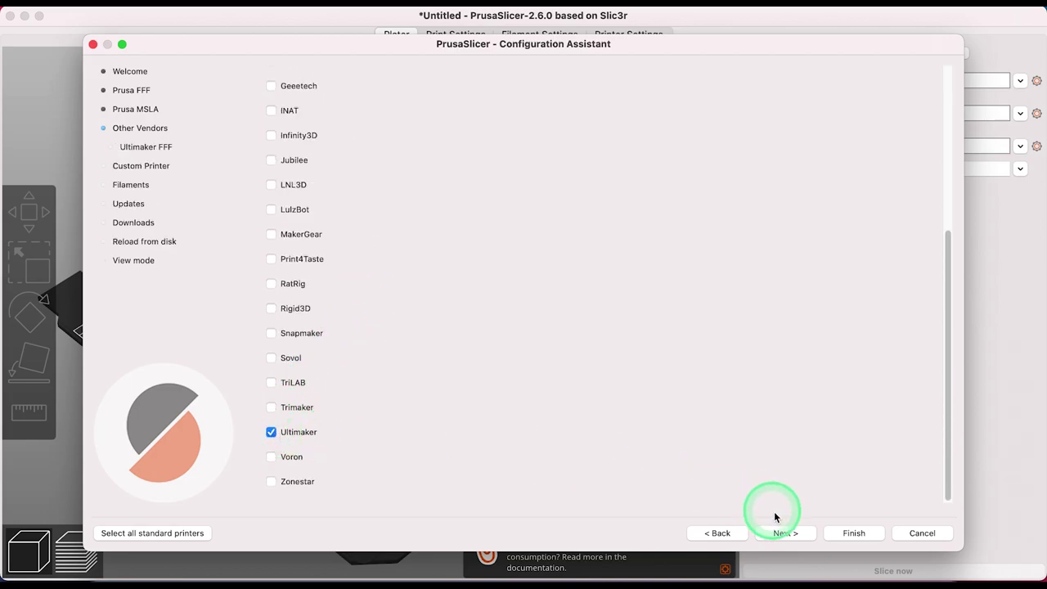
click(789, 533)
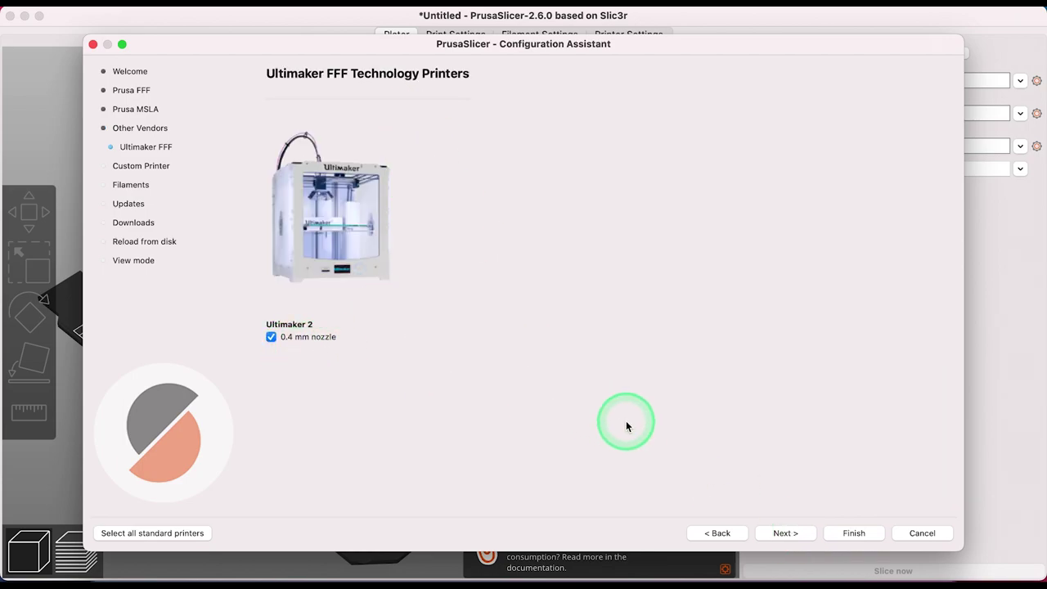
click(786, 534)
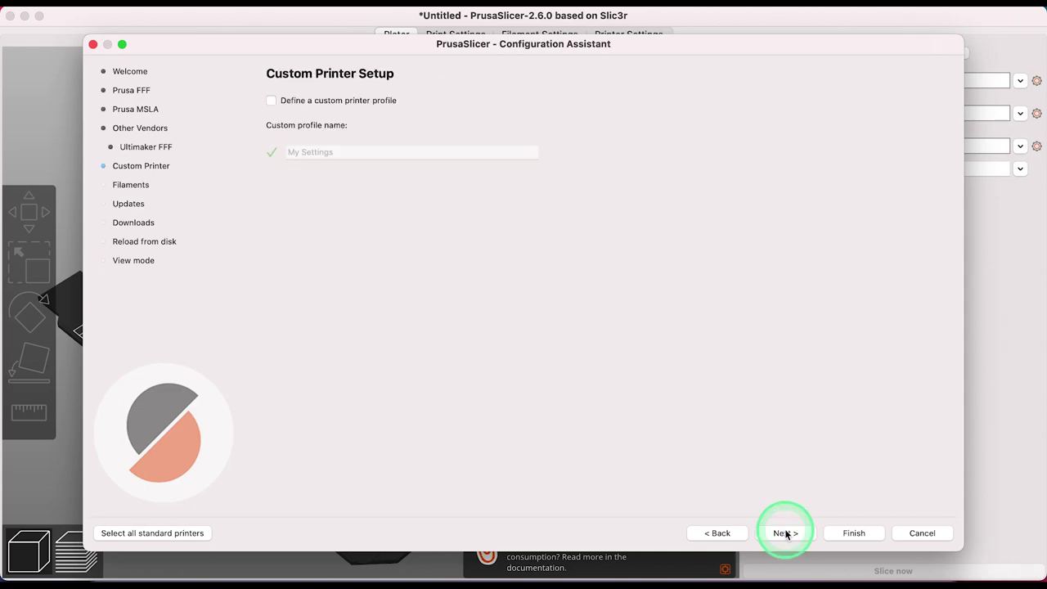
Clear all filament profiles, then select Prusament PLA and Prusament PETG.
click(785, 533)
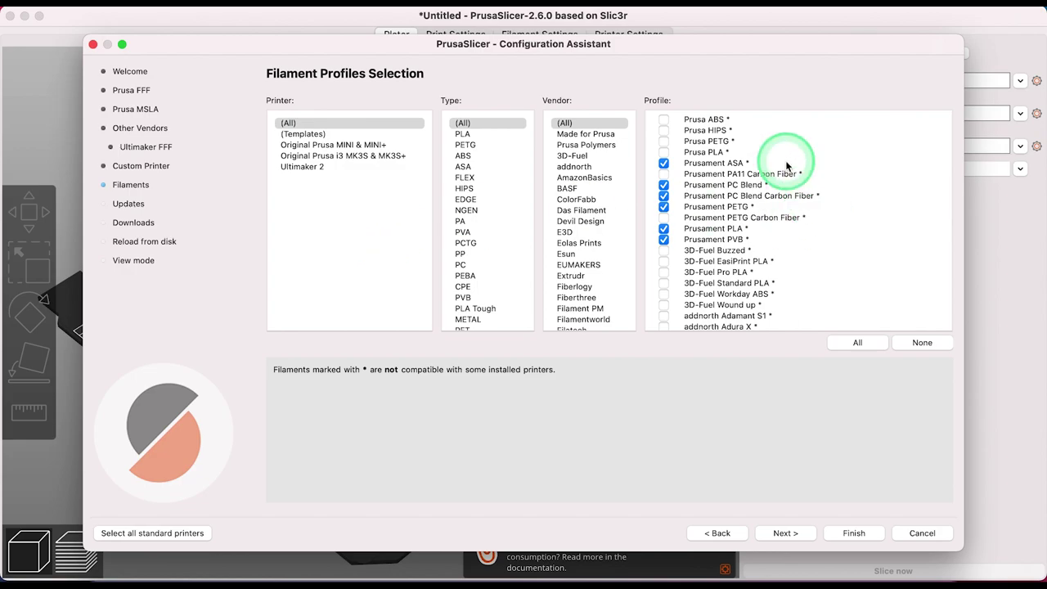
scroll(794, 234, down, 15)
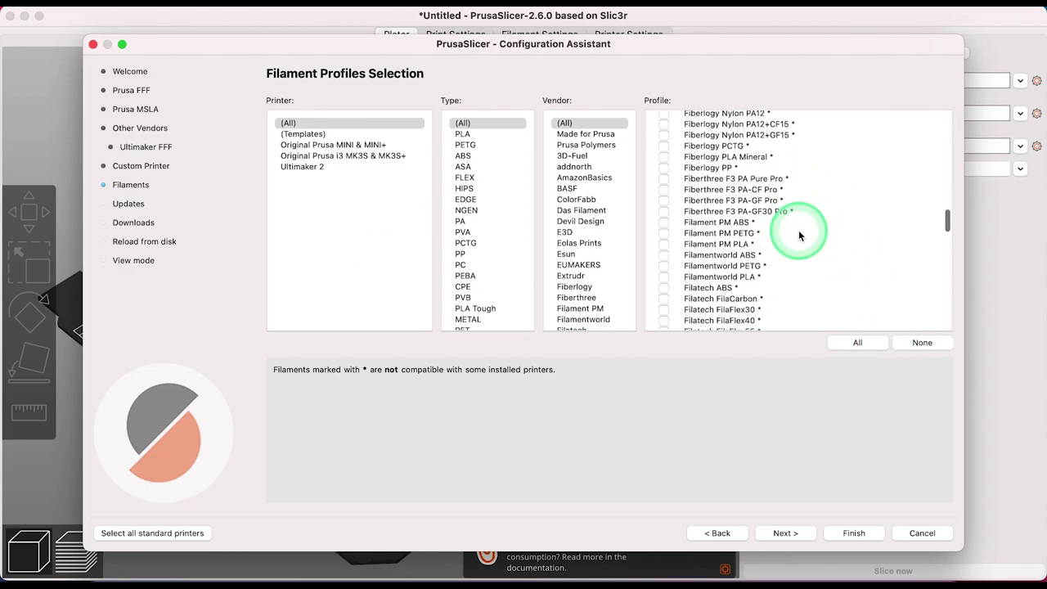
scroll(797, 233, down, 15)
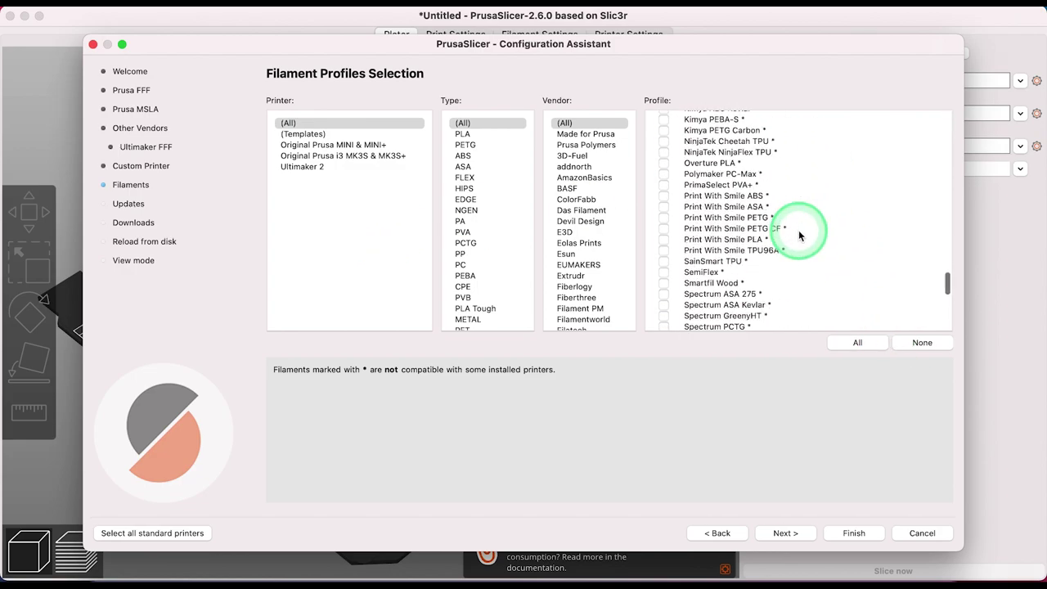
click(923, 342)
scroll(760, 156, up, 15)
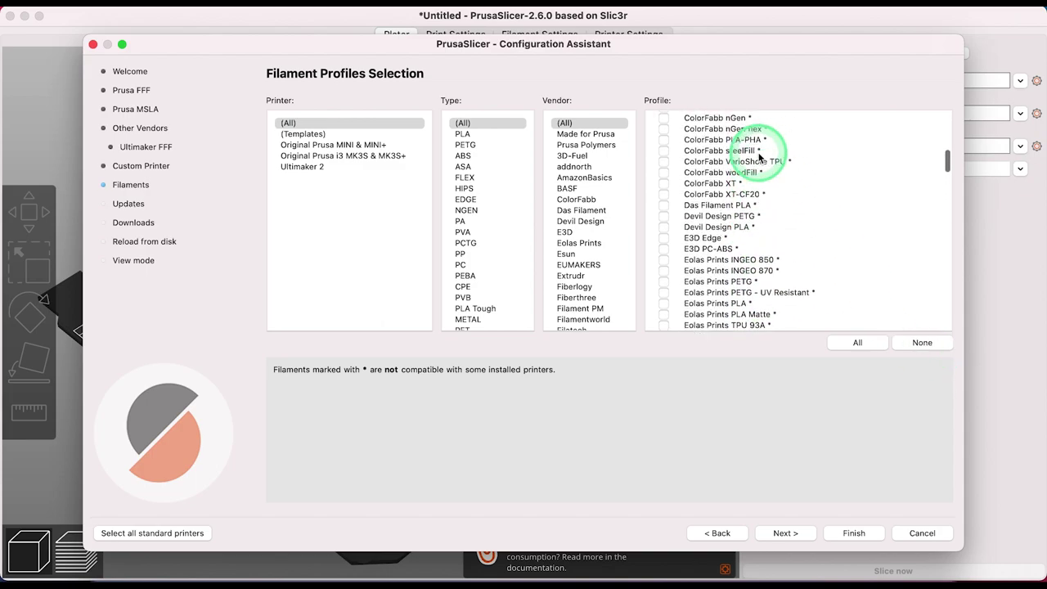
scroll(759, 155, up, 10)
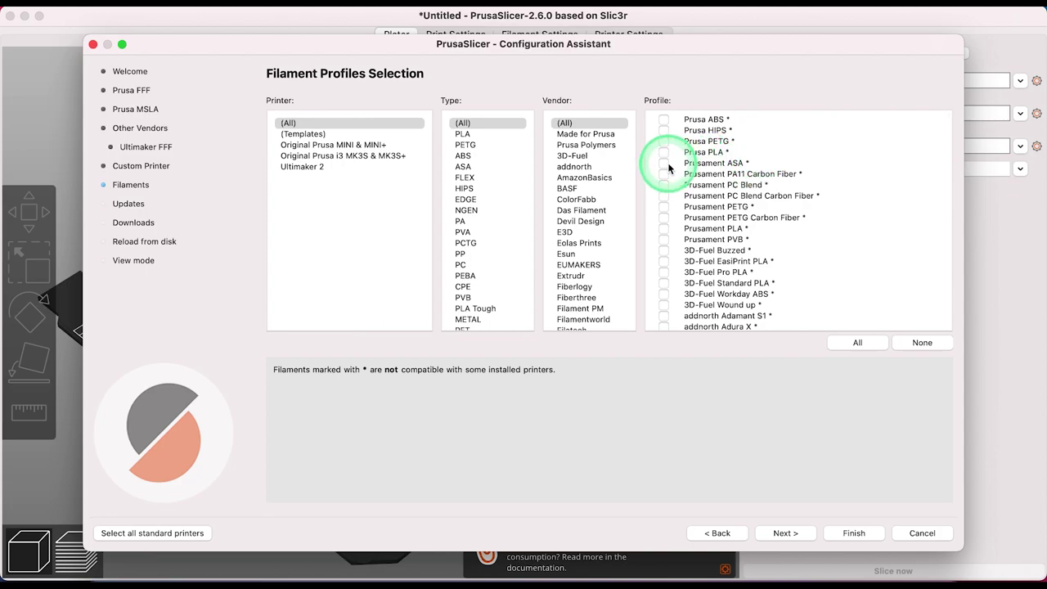
click(663, 227)
click(663, 206)
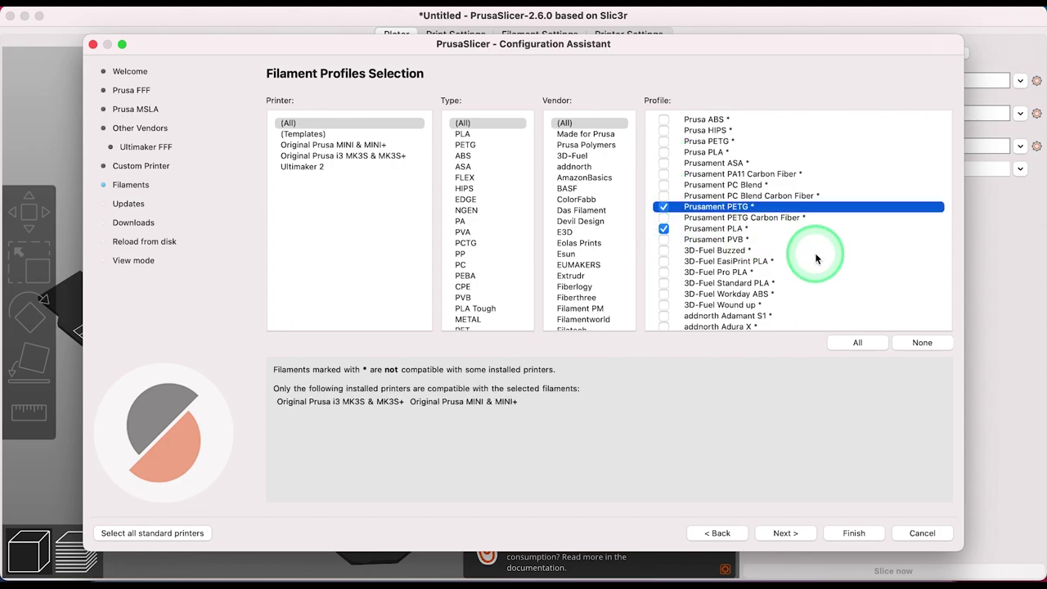
Also select the Generic PLA and Generic PETG filament profiles.
scroll(789, 247, down, 3)
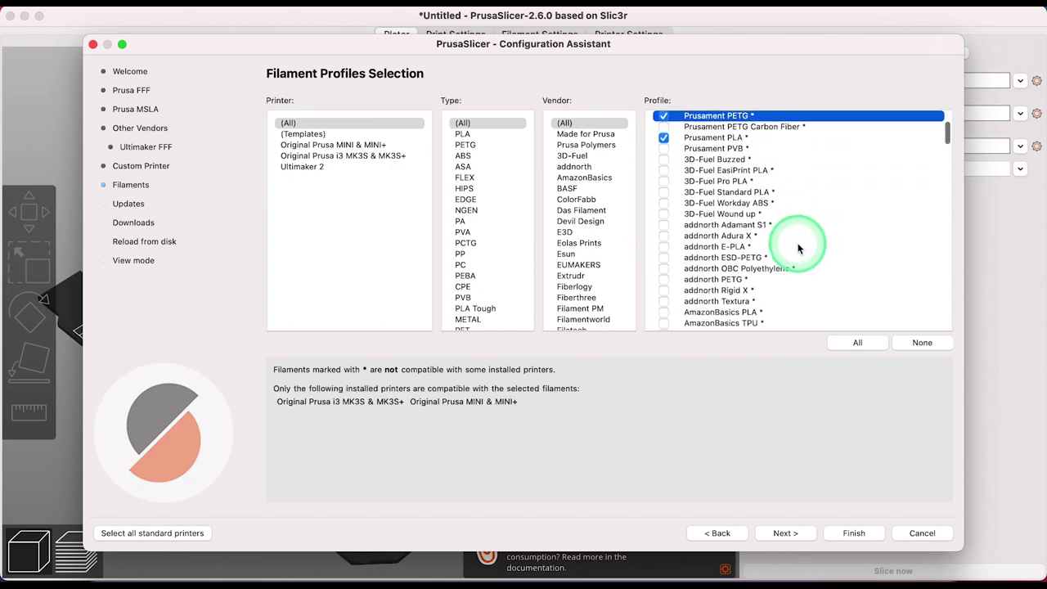
scroll(793, 246, up, 3)
scroll(797, 247, down, 5)
scroll(799, 248, down, 15)
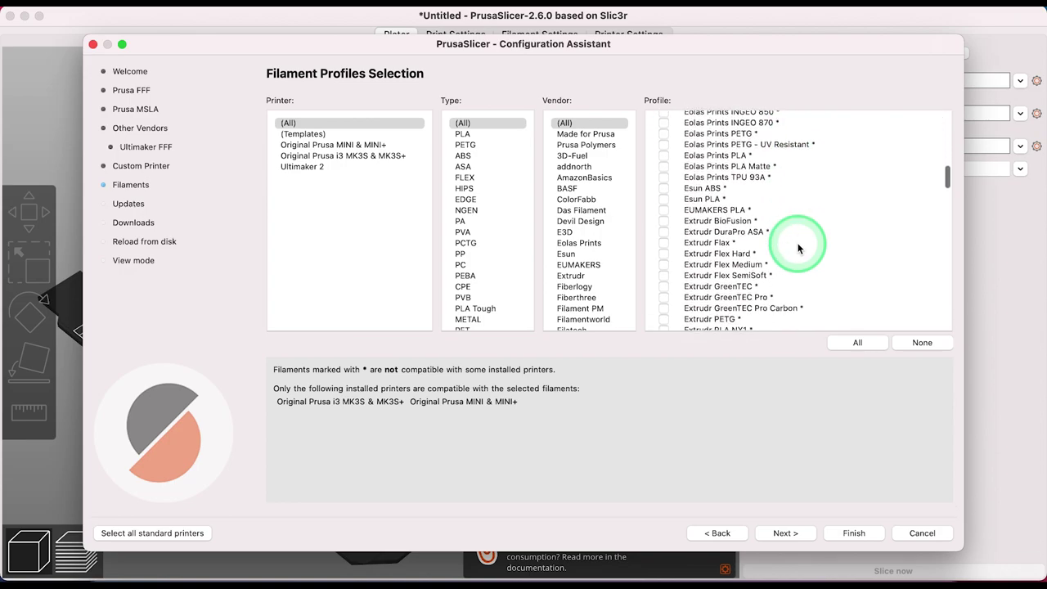
scroll(799, 248, down, 10)
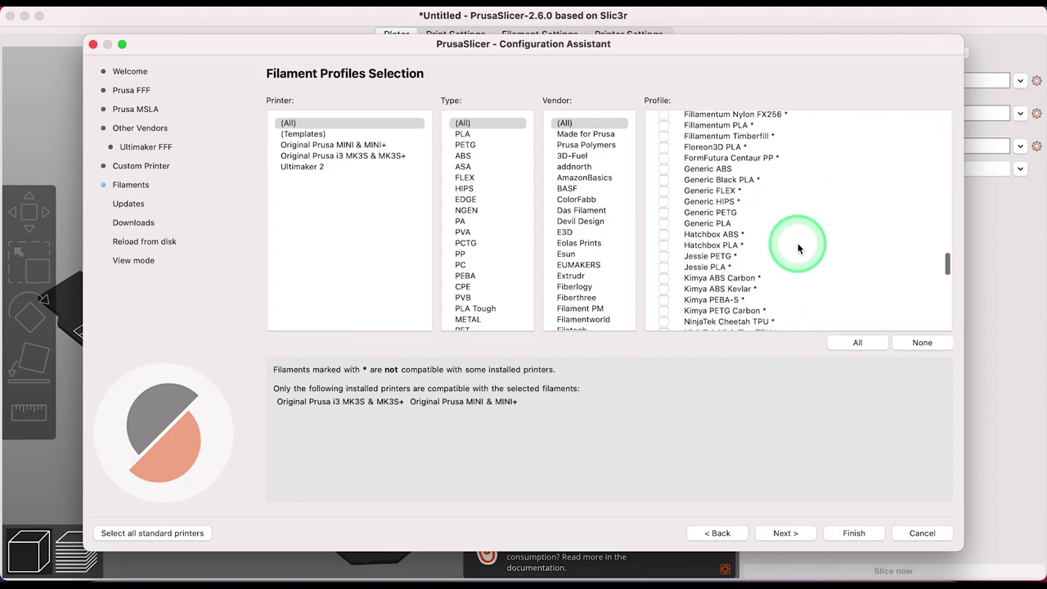
click(663, 216)
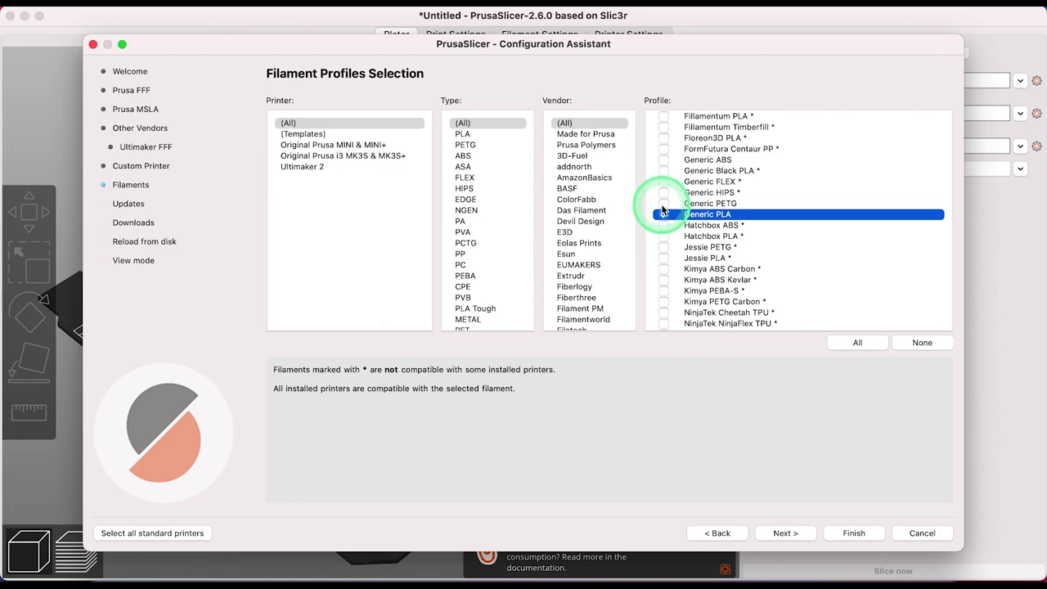
click(662, 204)
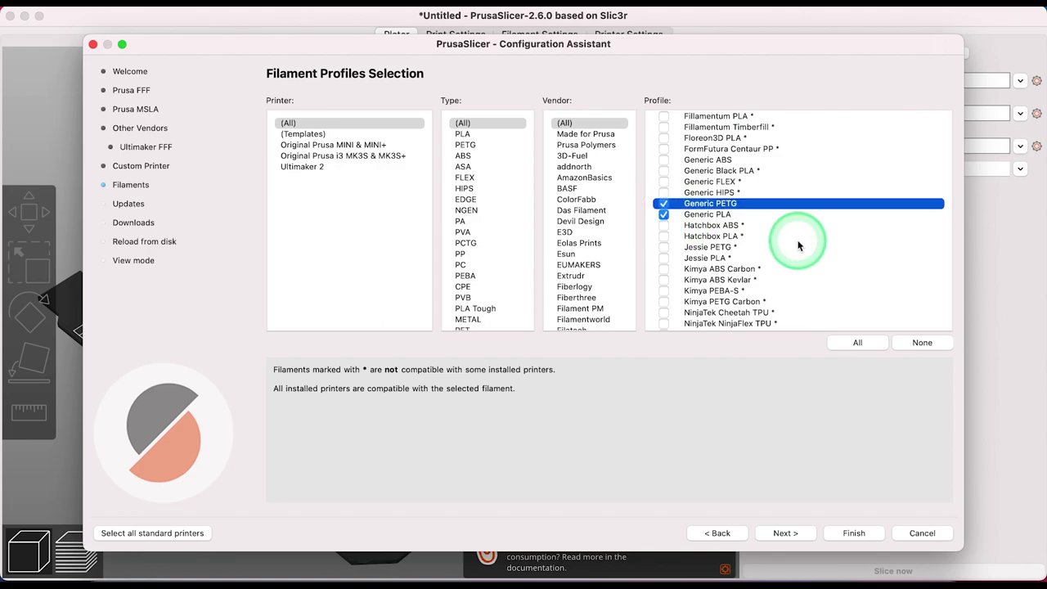
click(789, 534)
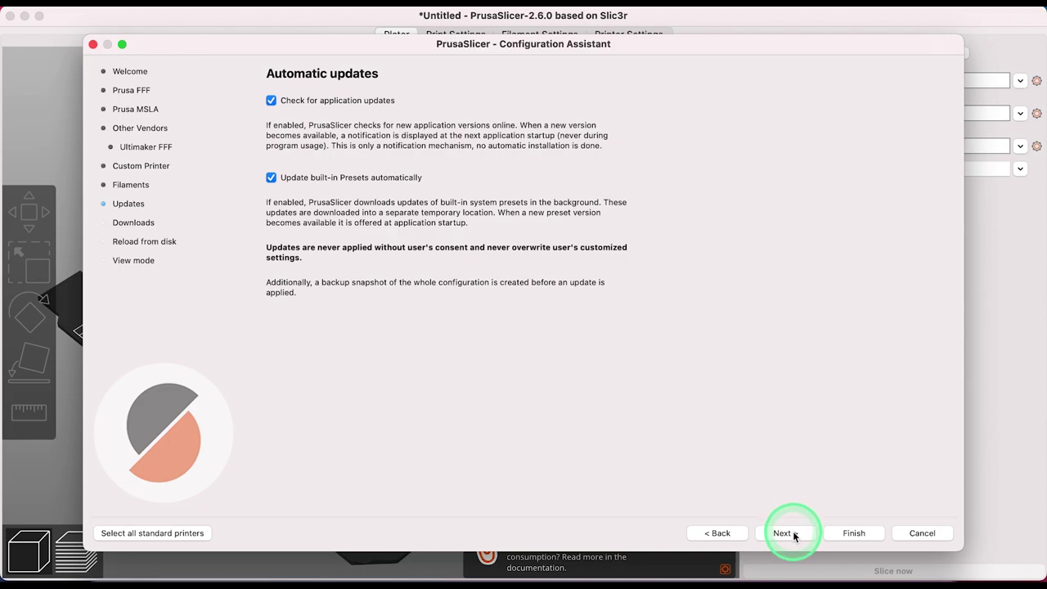
Keep default Updates, Downloads and Reload settings, stay in Simple mode, and finish the assistant.
click(783, 533)
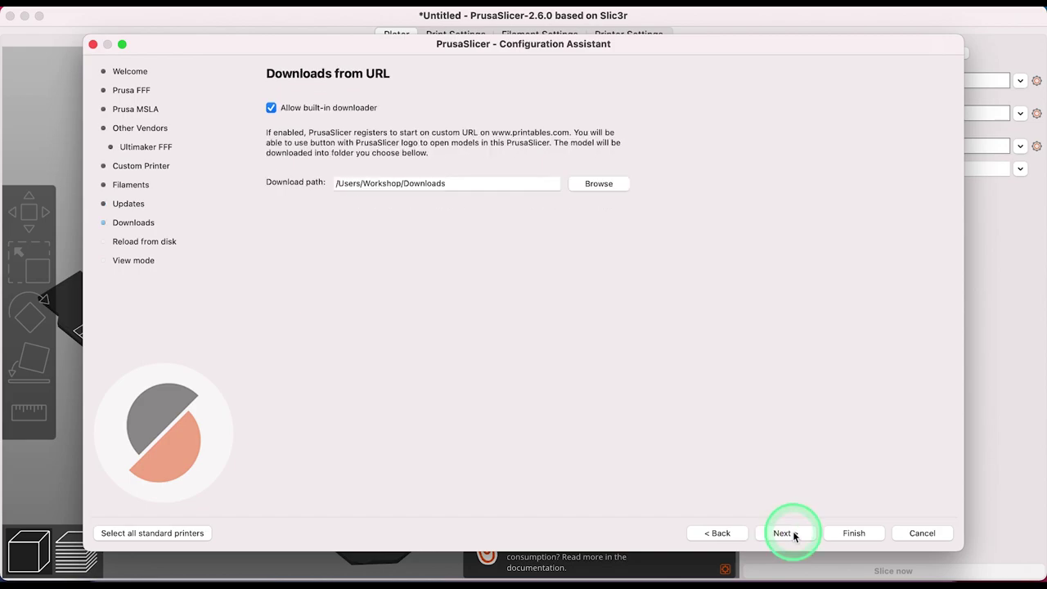
click(783, 533)
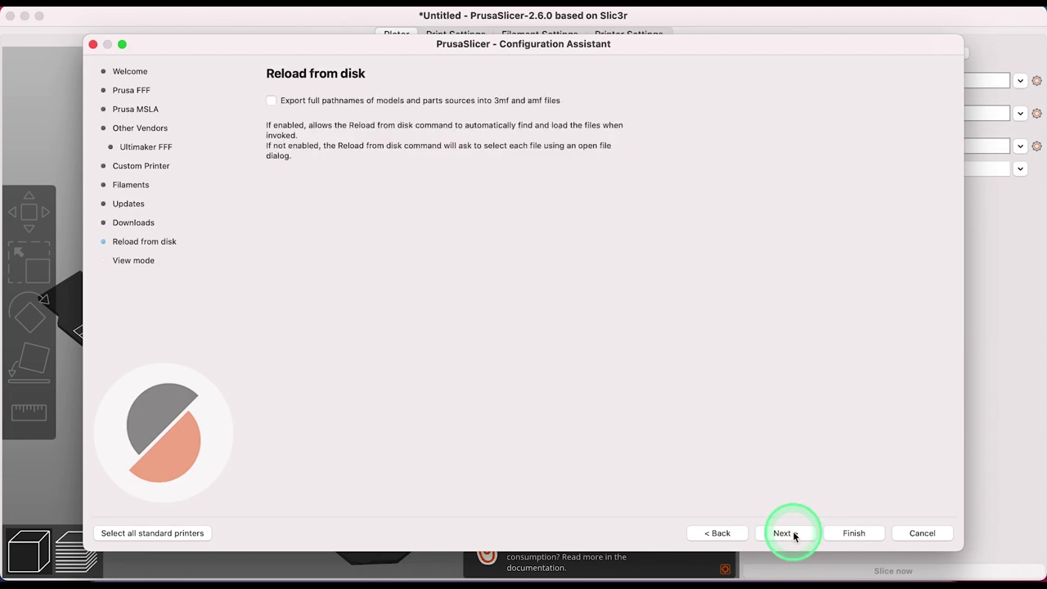
click(784, 533)
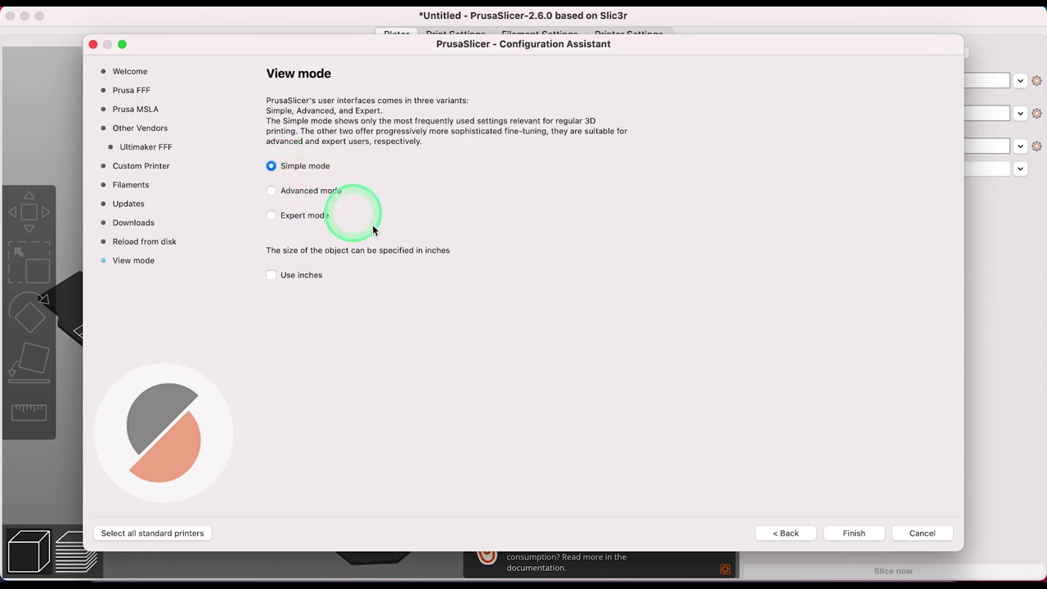
click(850, 533)
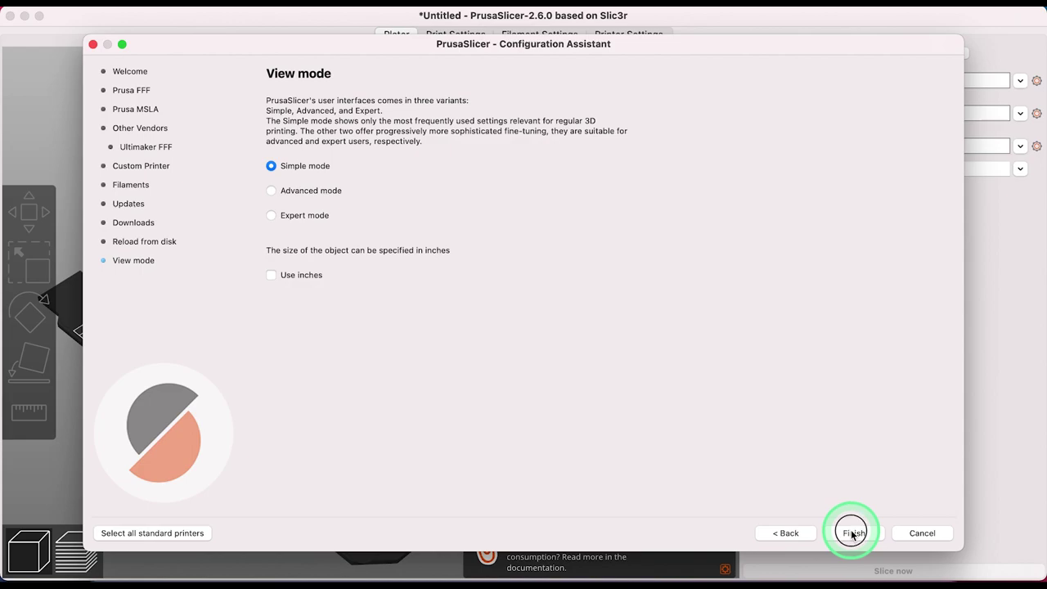
click(1020, 147)
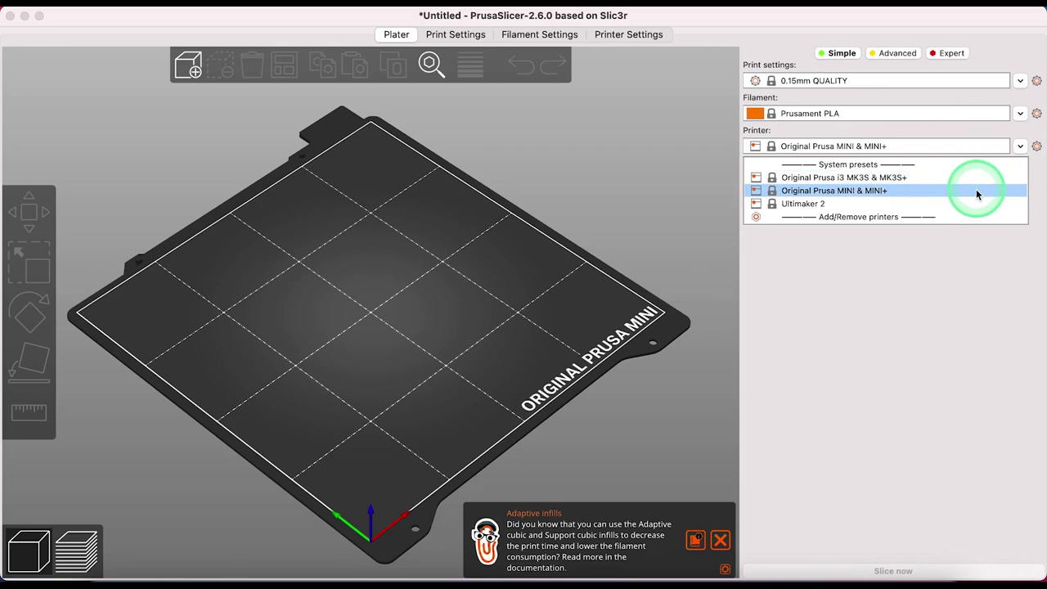
click(1019, 114)
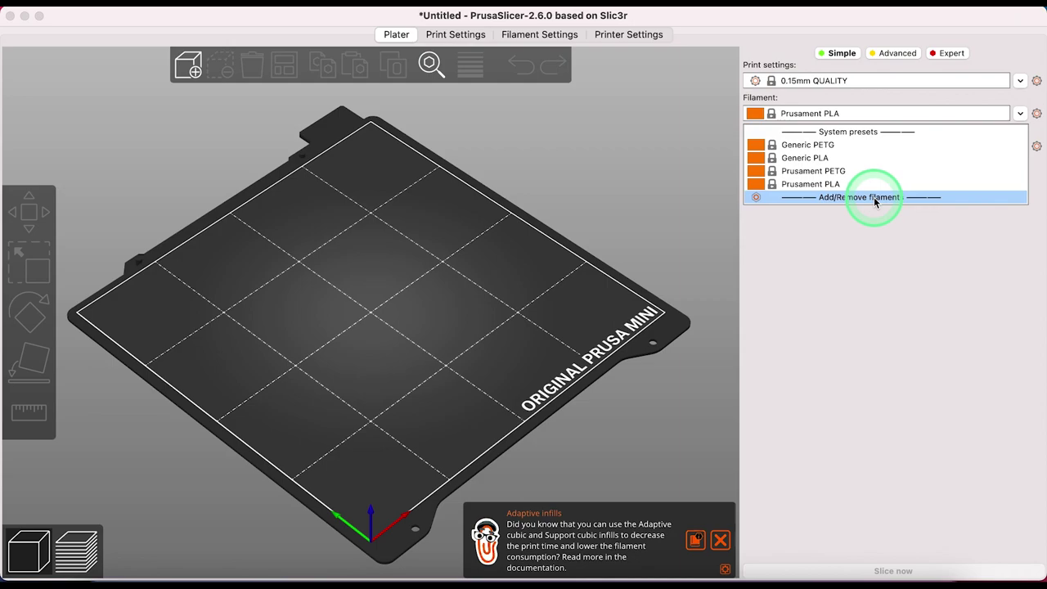
click(872, 197)
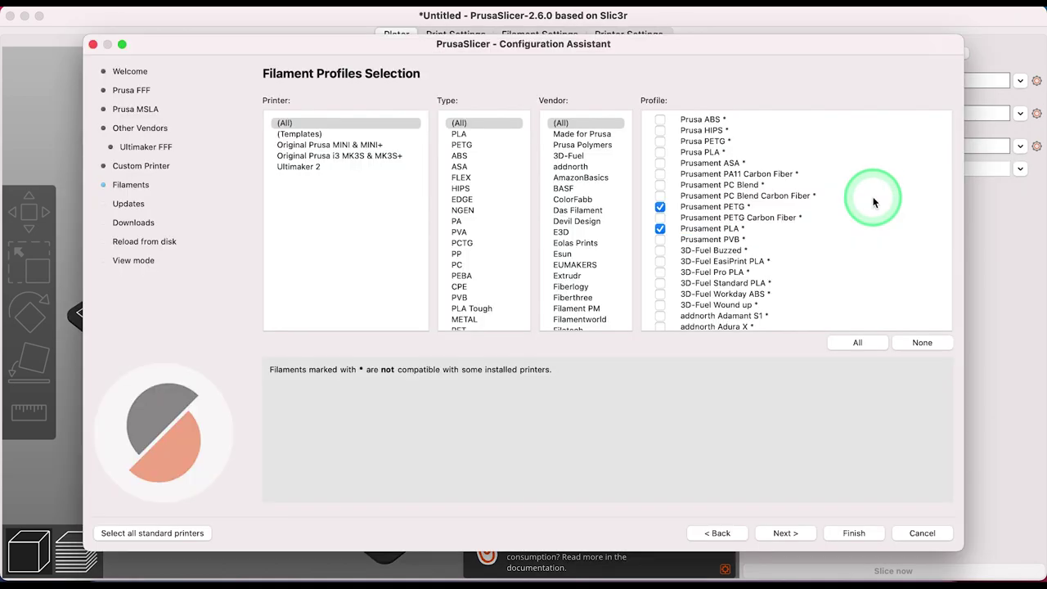
click(856, 533)
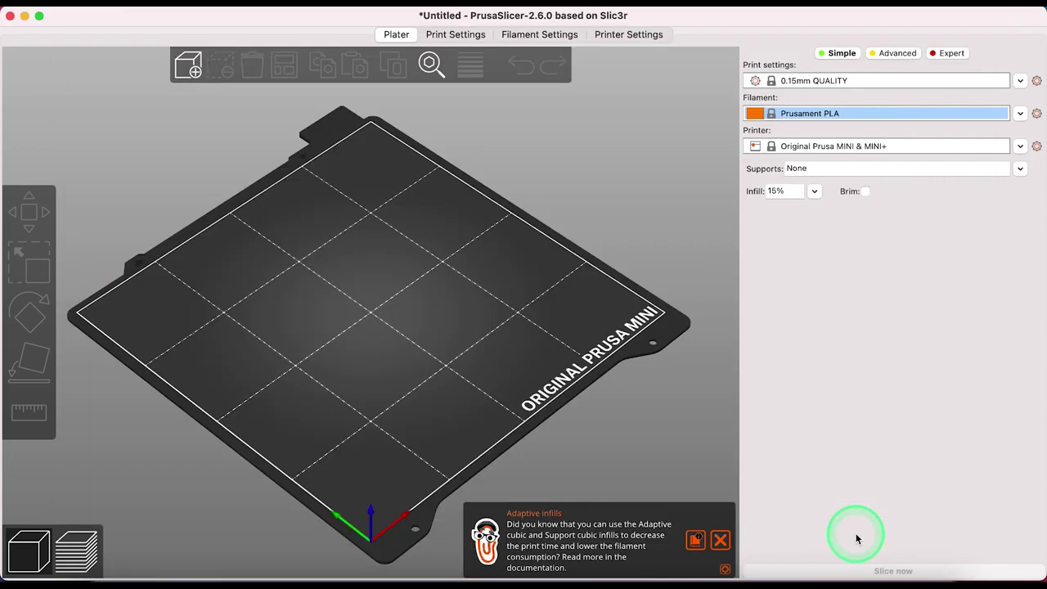
click(704, 173)
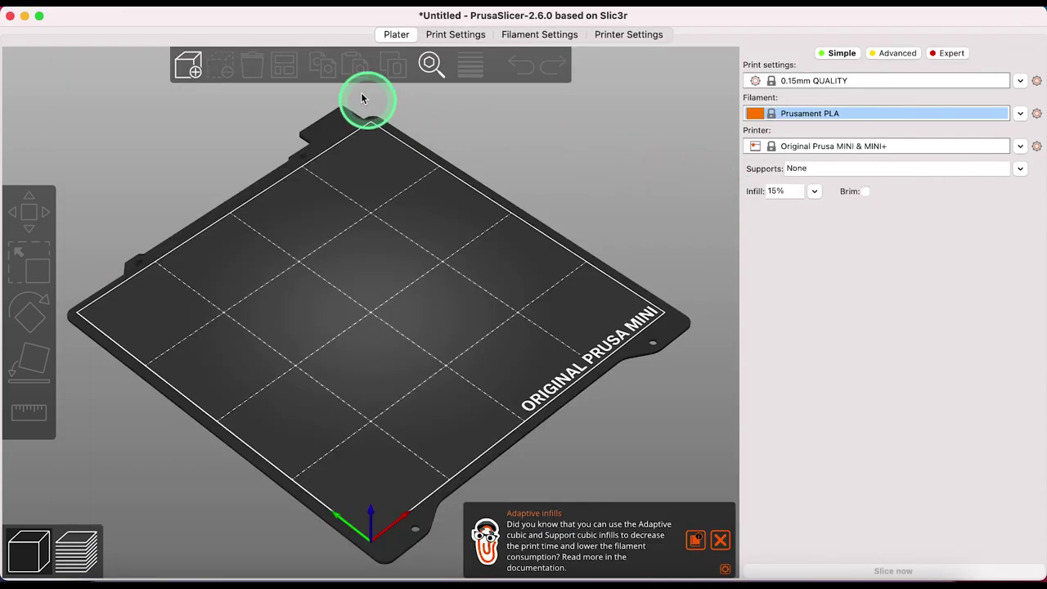
click(295, 6)
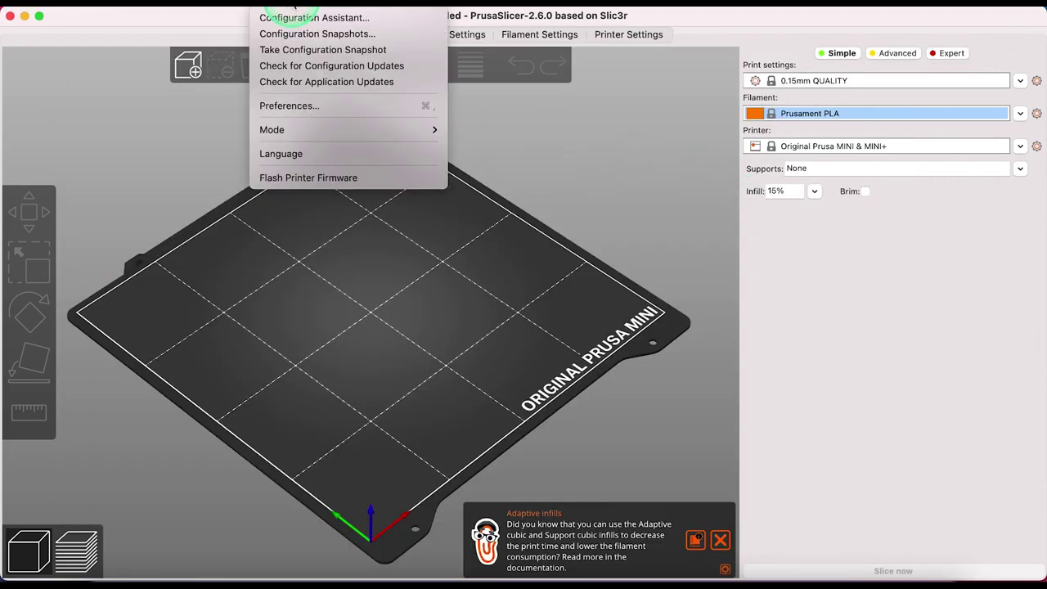
click(294, 17)
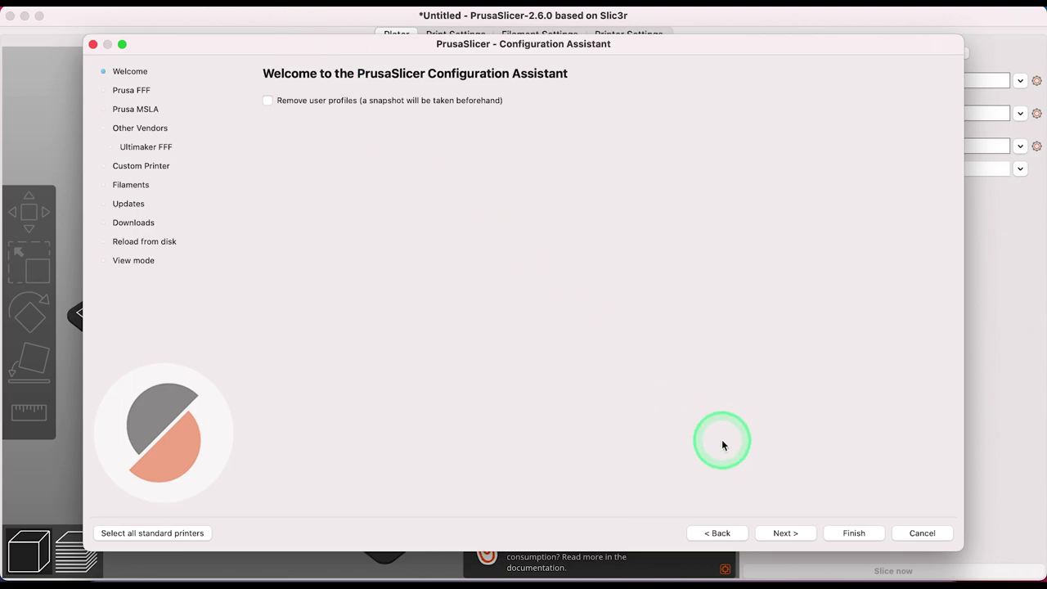
click(783, 533)
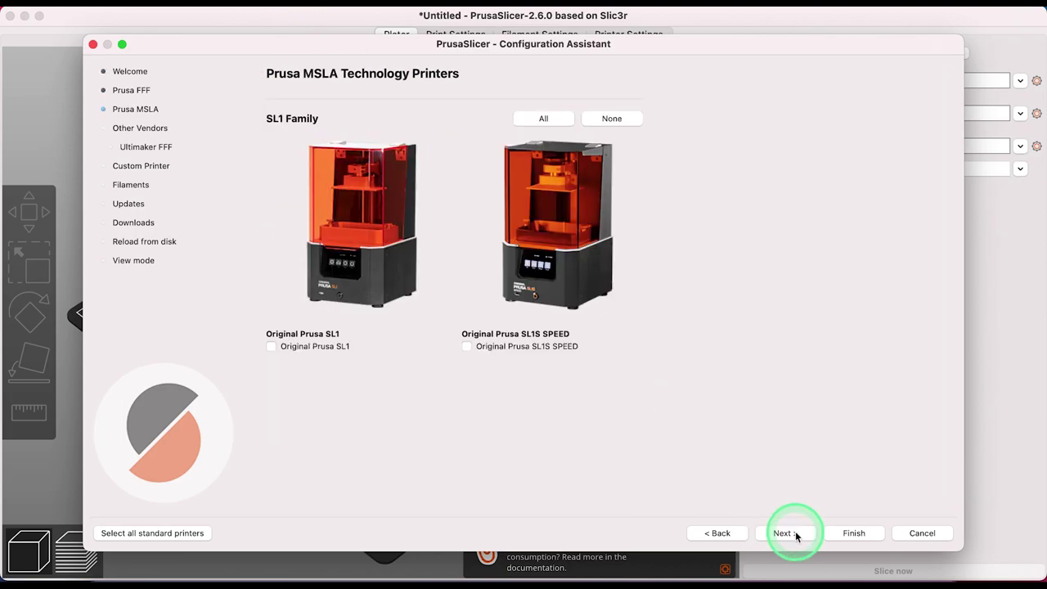
click(857, 533)
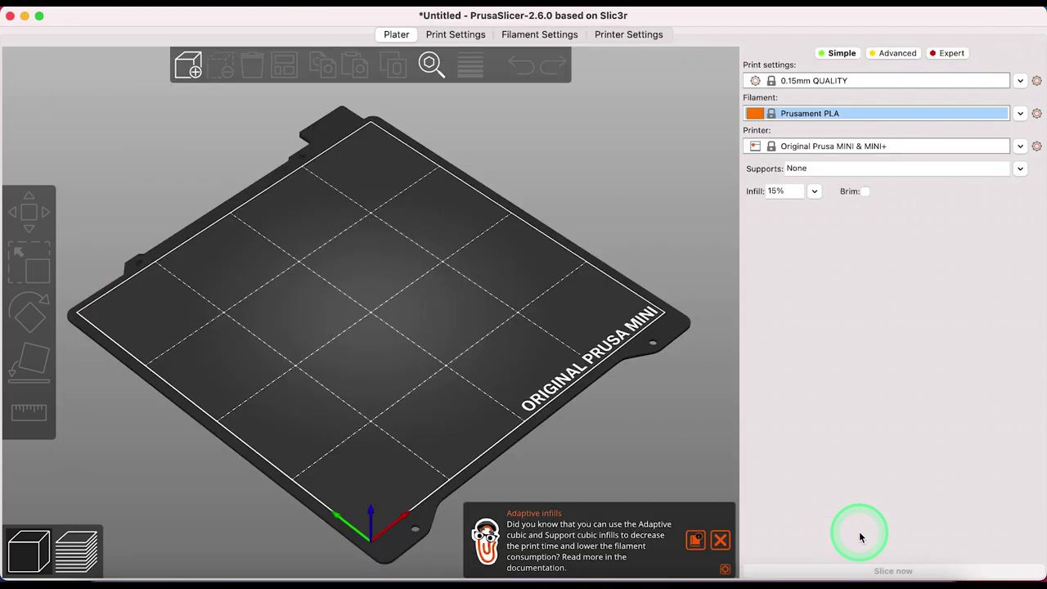